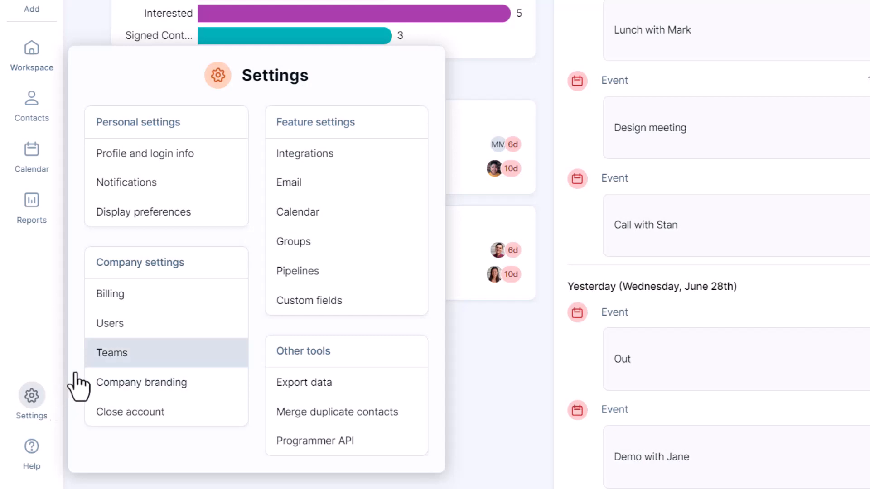
- Browse the users page, the recent activity report filtered to one colleague, and billing settings
{"action": "left_click", "coordinate": [118, 327]}
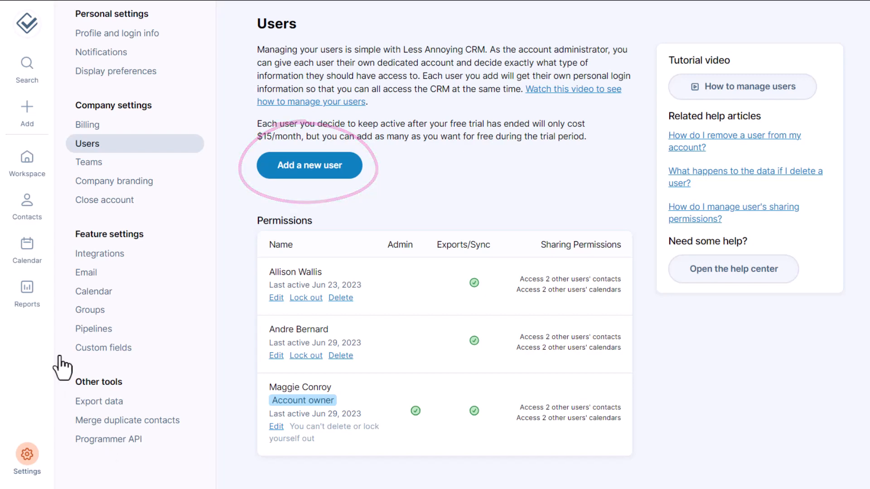
{"action": "mouse_move", "coordinate": [40, 323]}
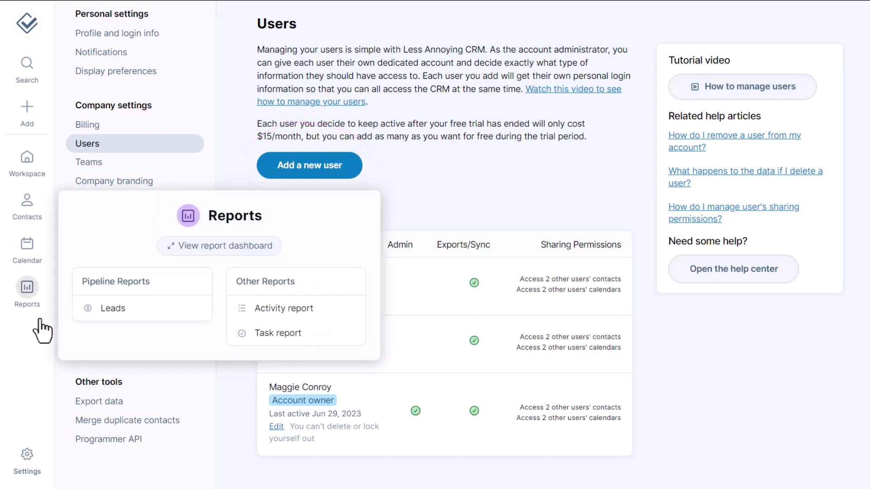
{"action": "left_click", "coordinate": [313, 309]}
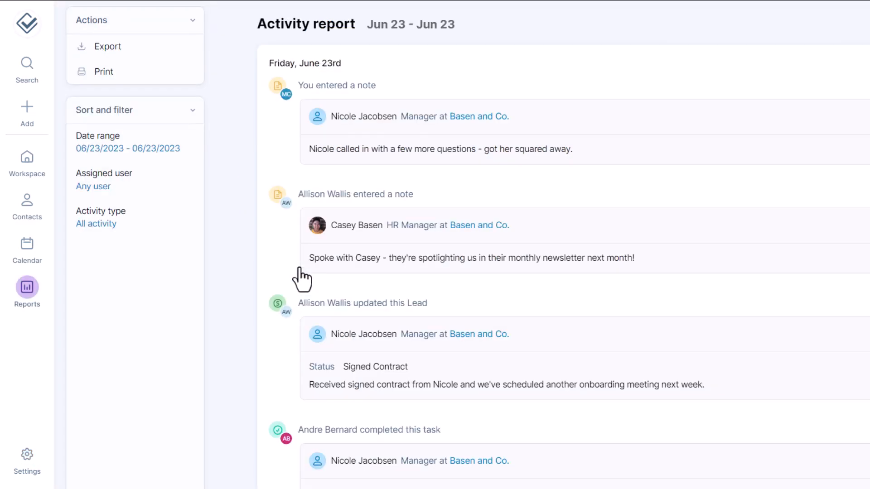
{"action": "left_click", "coordinate": [133, 194]}
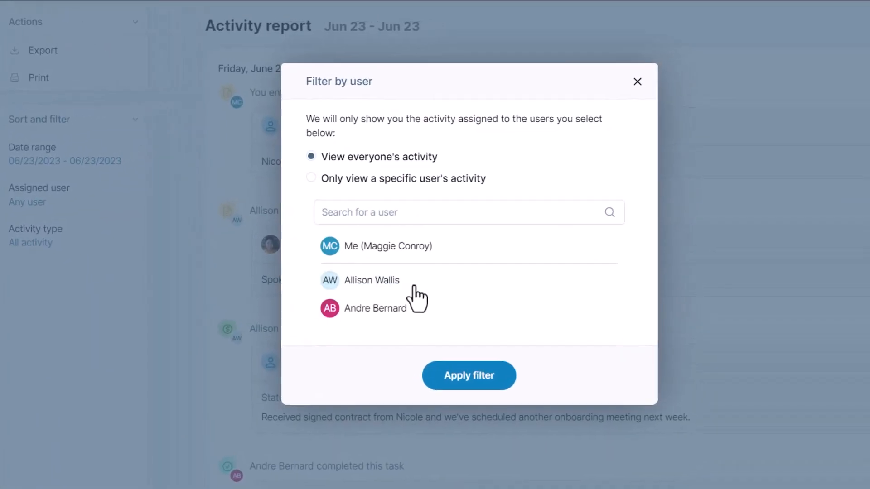
{"action": "left_click", "coordinate": [413, 286]}
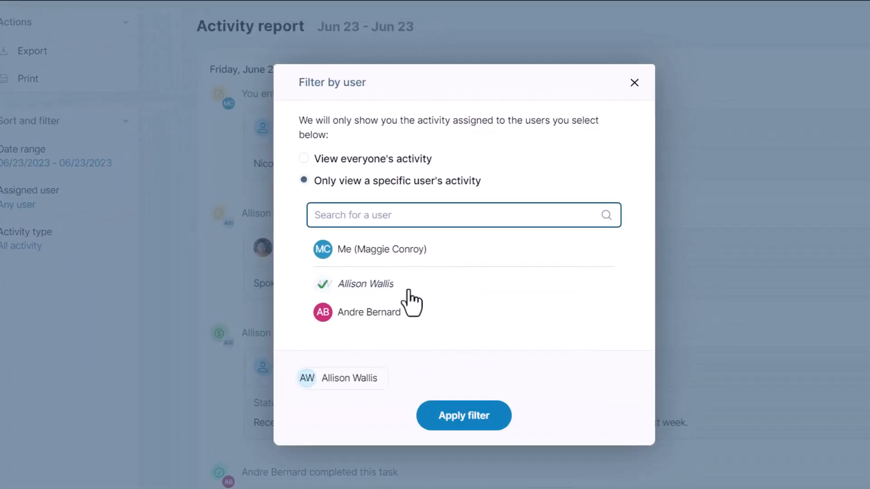
{"action": "left_click", "coordinate": [428, 414]}
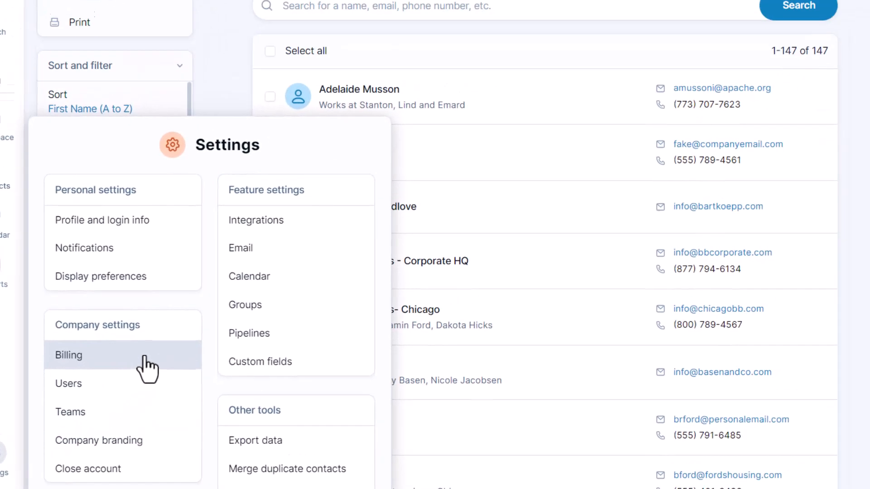
{"action": "left_click", "coordinate": [147, 368]}
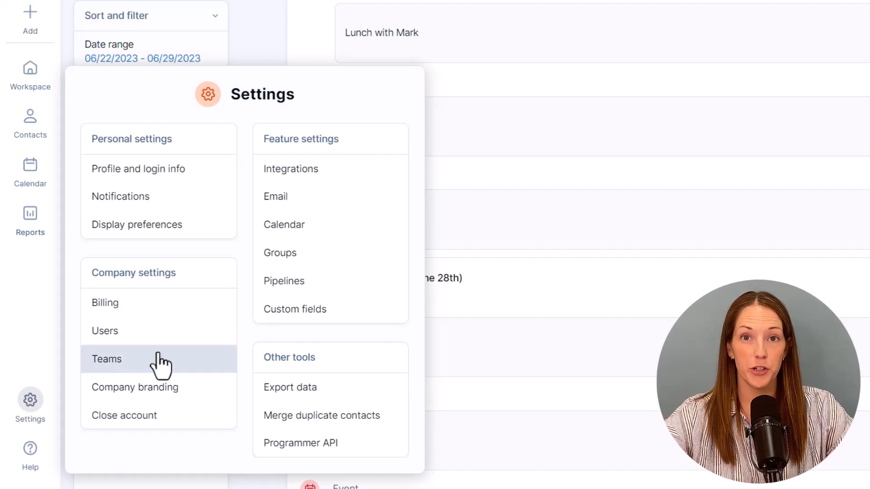
- From Users, start a new user and enter her first name, last name and e-mail address
{"action": "left_click", "coordinate": [197, 334]}
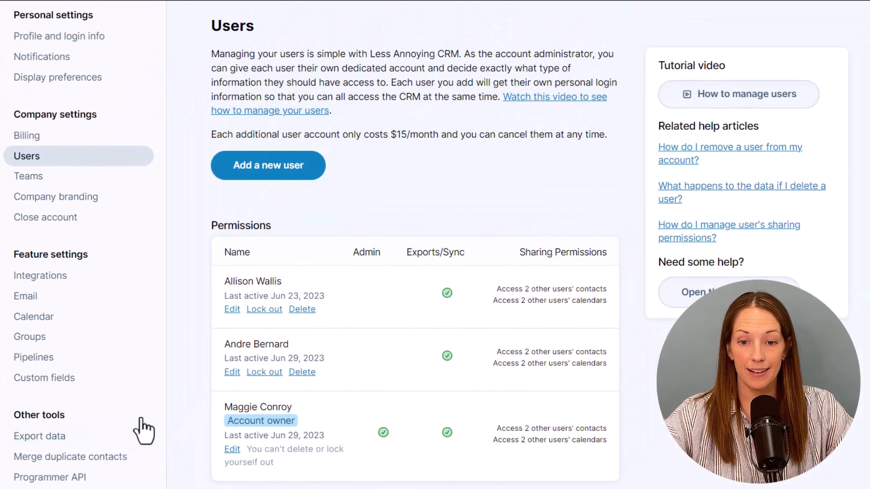
{"action": "left_click", "coordinate": [320, 141]}
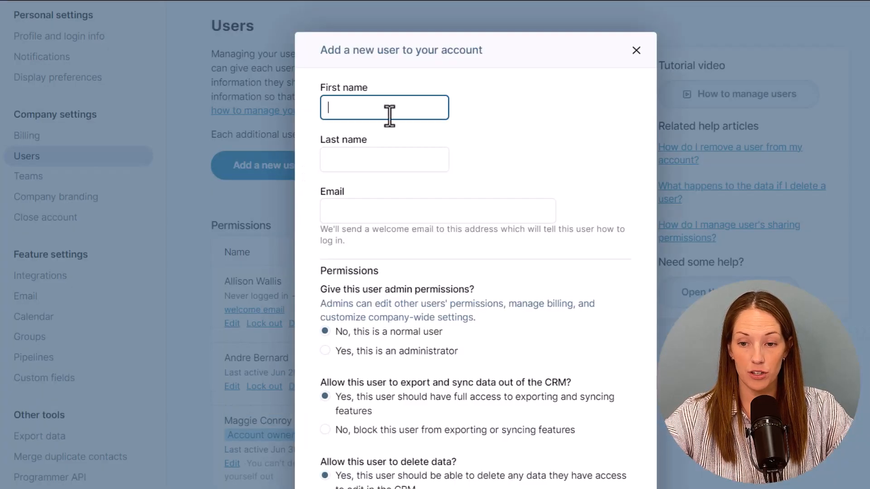
{"action": "key", "text": "Tab"}
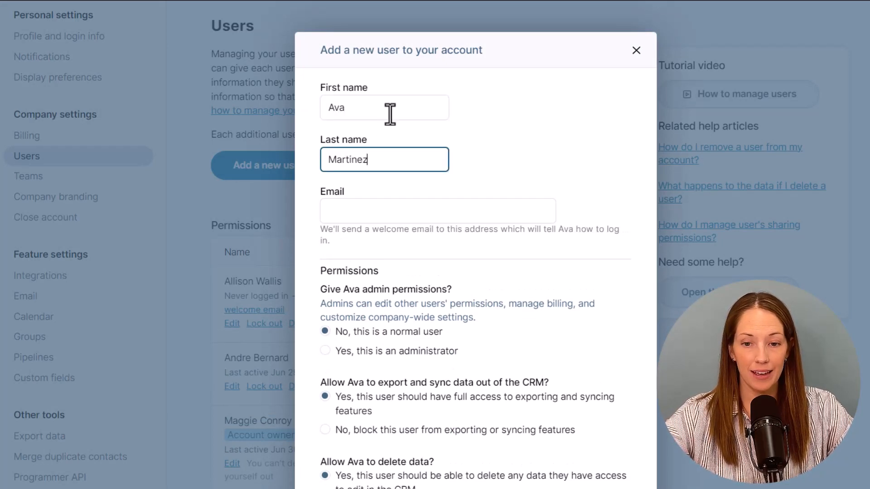
{"action": "key", "text": "Tab"}
{"action": "type", "text": "ava"}
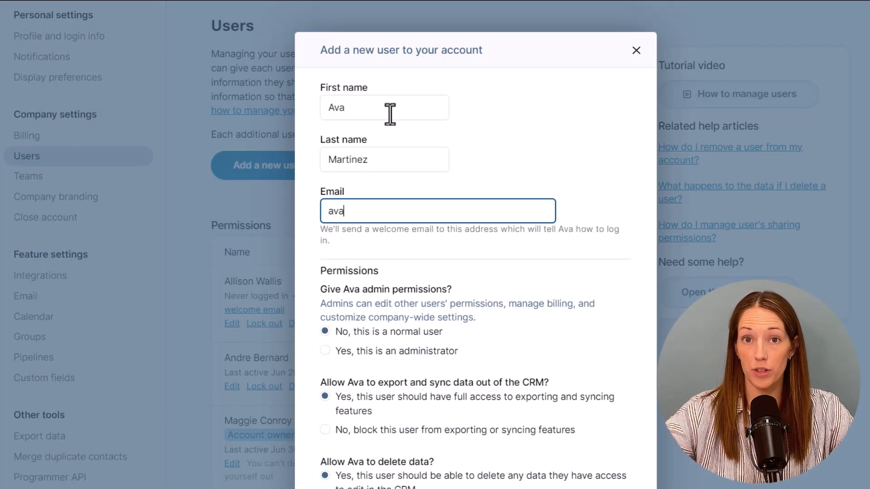
{"action": "type", "text": "@example.com"}
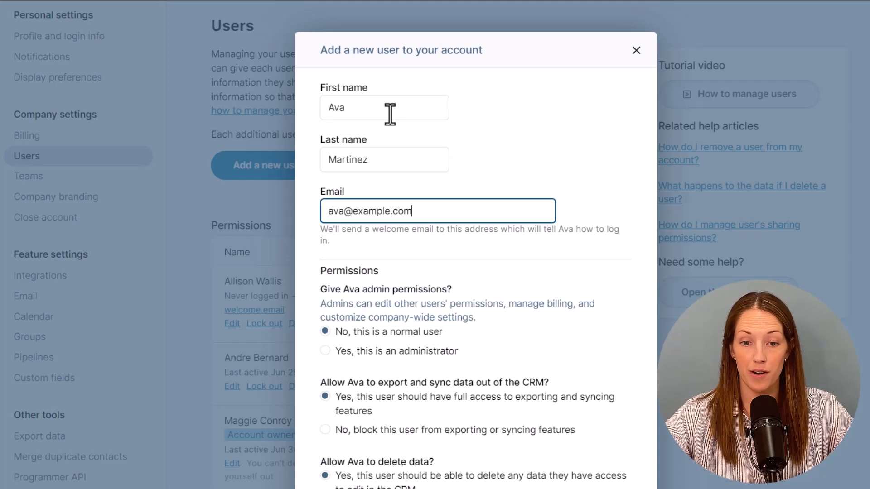
{"action": "scroll", "coordinate": [389, 113], "scroll_direction": "down", "scroll_amount": 4}
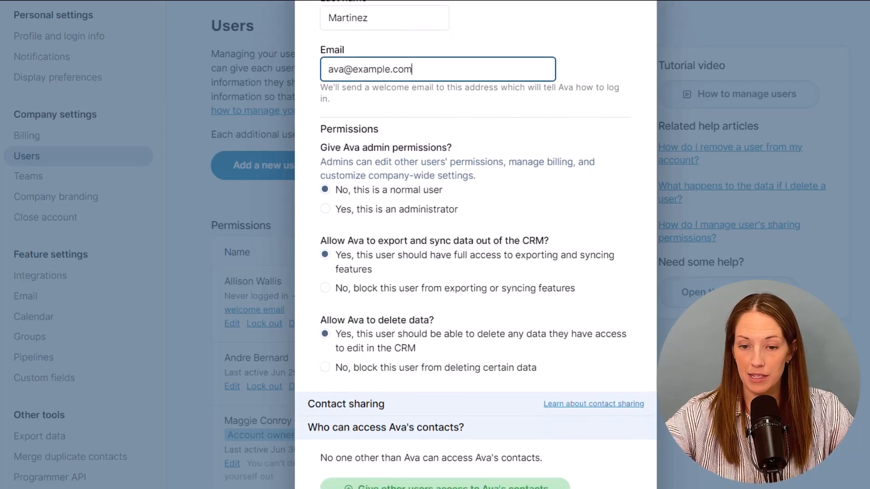
{"action": "scroll", "coordinate": [476, 244], "scroll_direction": "down", "scroll_amount": 3}
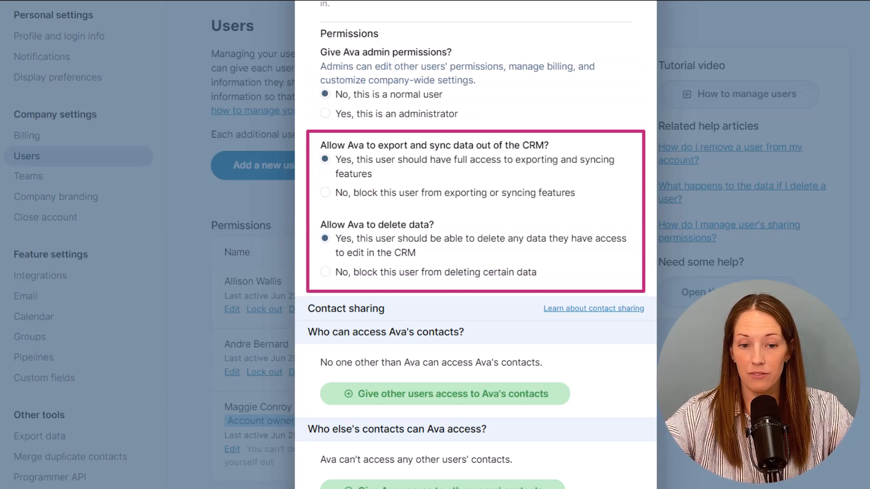
- Give yourself and the two other users edit access to the new user's contacts
{"action": "scroll", "coordinate": [475, 245], "scroll_direction": "down", "scroll_amount": 5}
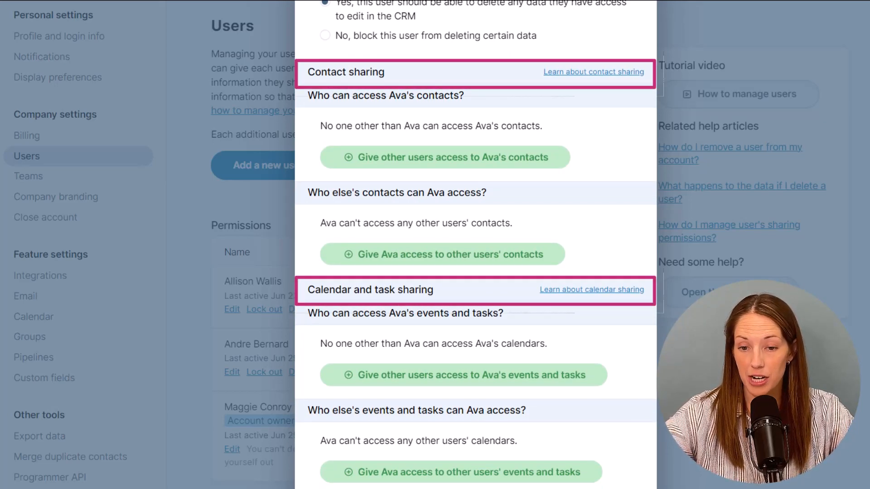
{"action": "left_click", "coordinate": [565, 168]}
{"action": "left_click", "coordinate": [448, 136]}
{"action": "left_click", "coordinate": [443, 165]}
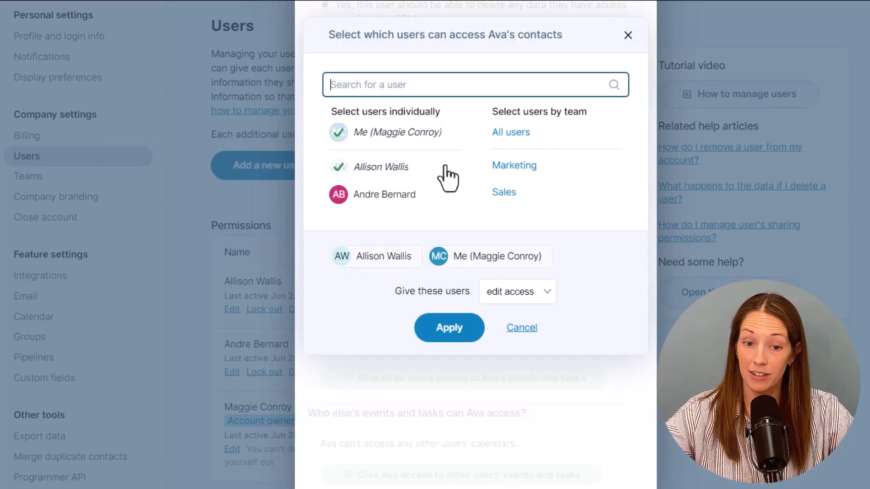
{"action": "left_click", "coordinate": [447, 206]}
{"action": "left_click", "coordinate": [450, 354]}
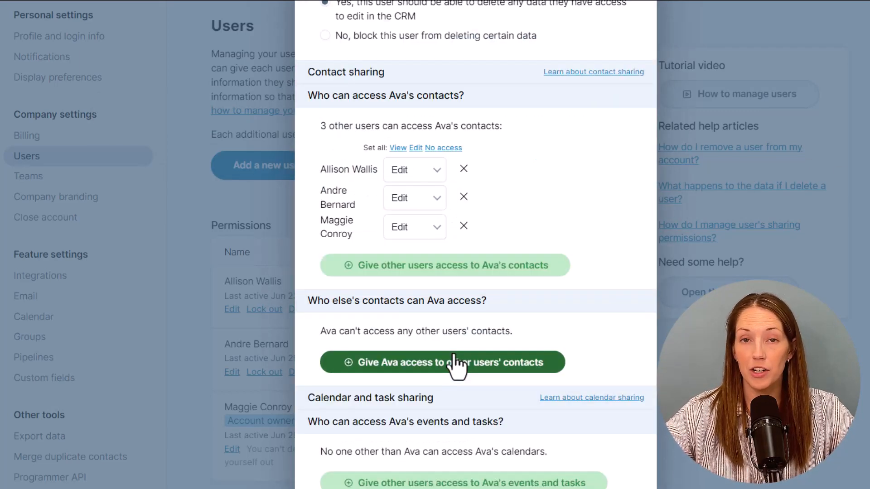
- Let the new user edit one colleague's contacts
{"action": "left_click", "coordinate": [454, 361]}
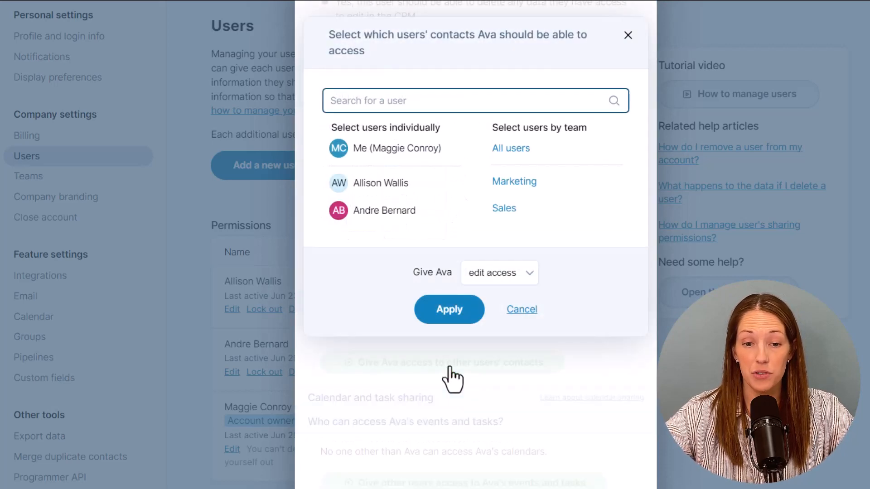
{"action": "left_click", "coordinate": [415, 186]}
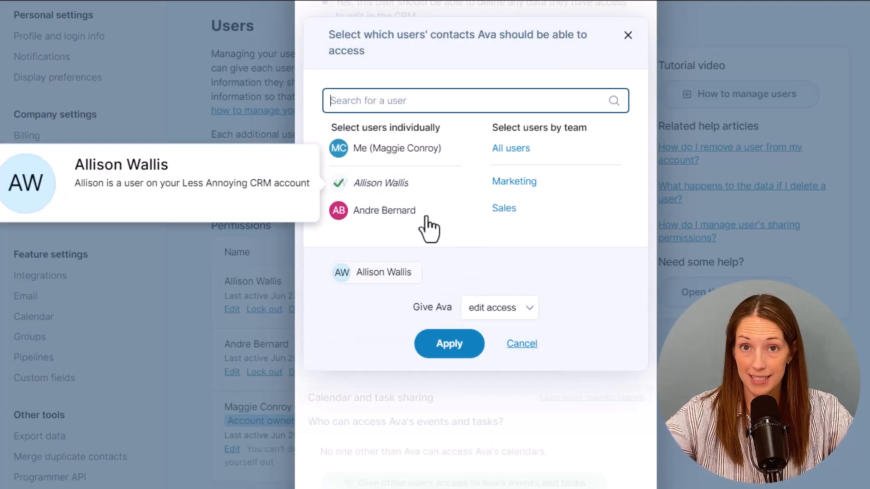
{"action": "left_click", "coordinate": [449, 345]}
- Give yourself edit access to the new user's events and tasks
{"action": "scroll", "coordinate": [476, 245], "scroll_direction": "down", "scroll_amount": 3}
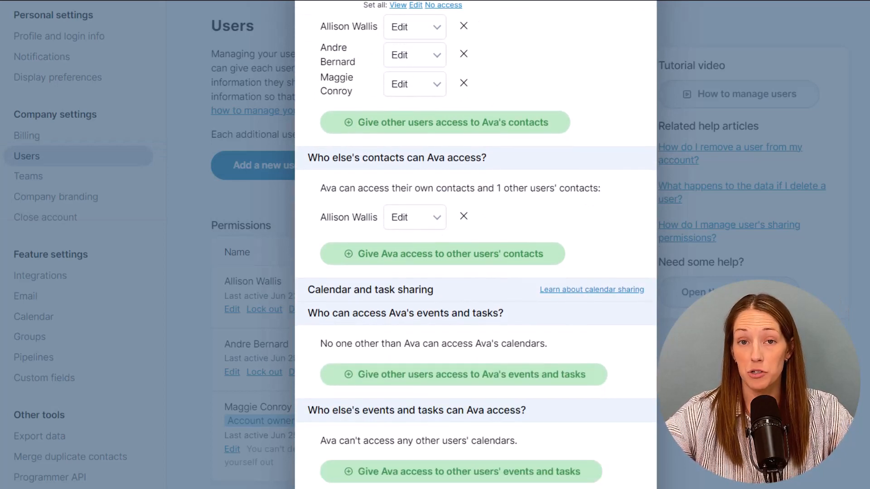
{"action": "left_click", "coordinate": [587, 379]}
{"action": "left_click", "coordinate": [421, 136]}
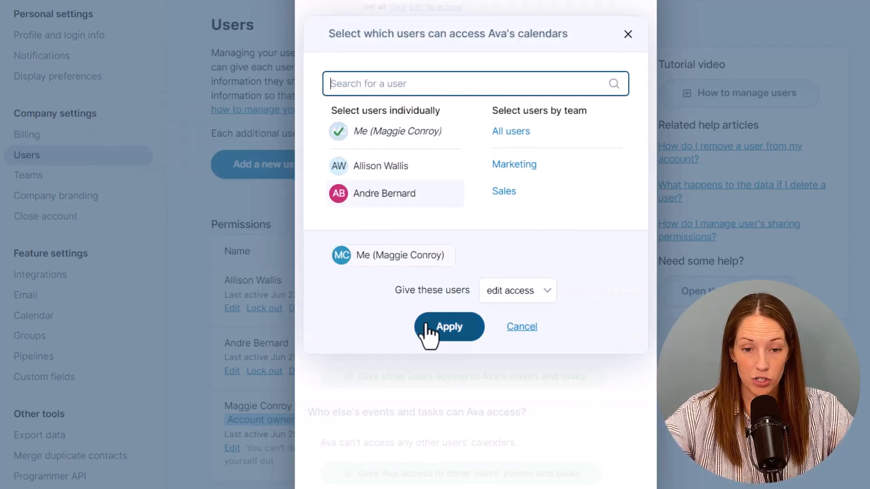
{"action": "left_click", "coordinate": [428, 327]}
{"action": "scroll", "coordinate": [428, 266], "scroll_direction": "down", "scroll_amount": 3}
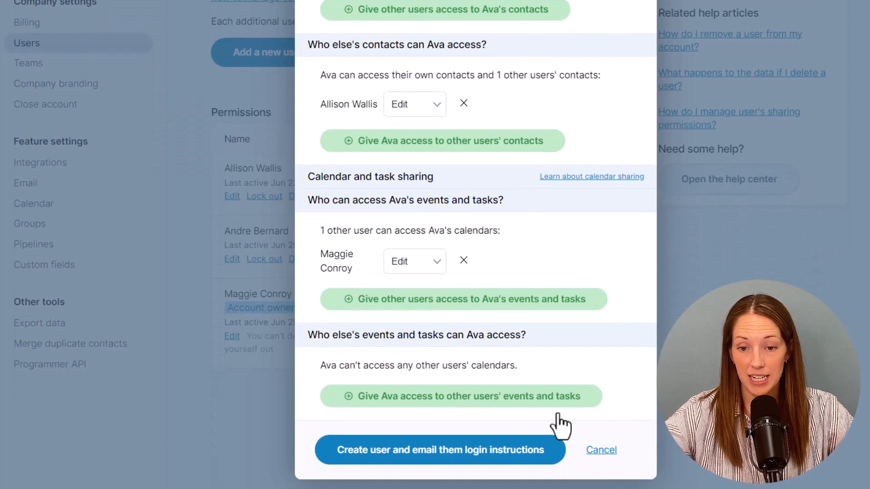
- Create the new user, sending her login instructions
{"action": "left_click", "coordinate": [431, 459]}
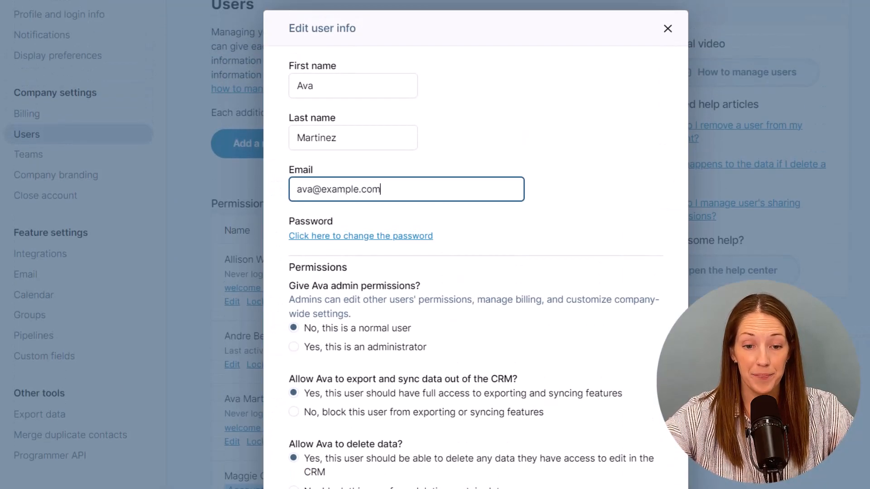
{"action": "scroll", "coordinate": [476, 245], "scroll_direction": "down", "scroll_amount": 4}
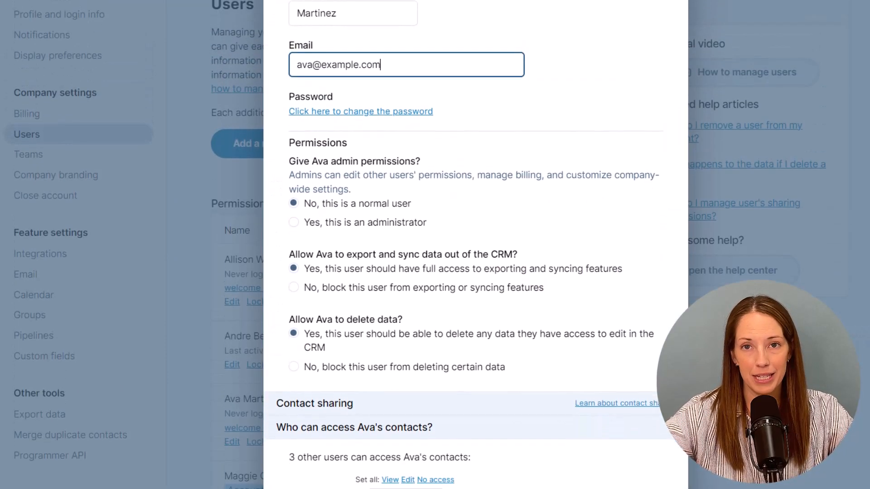
{"action": "scroll", "coordinate": [475, 245], "scroll_direction": "down", "scroll_amount": 6}
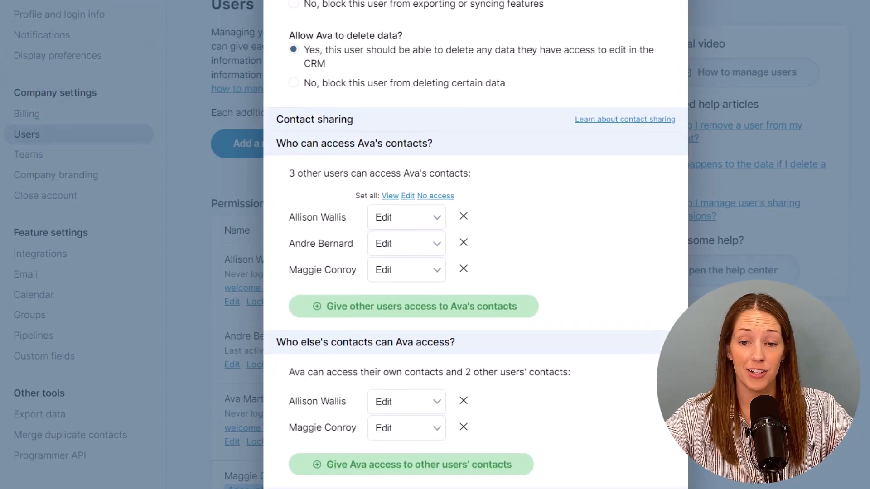
{"action": "scroll", "coordinate": [475, 244], "scroll_direction": "down", "scroll_amount": 4}
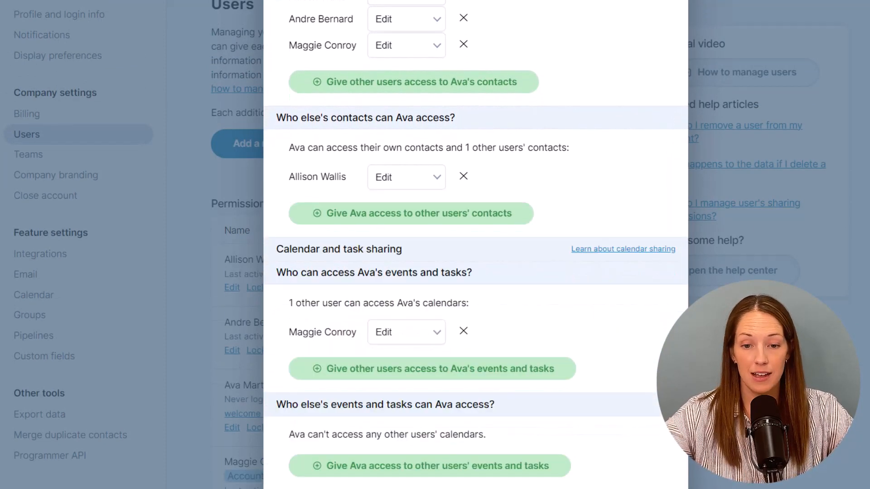
{"action": "left_click_drag", "start_coordinate": [543, 416], "coordinate": [281, 424]}
- Give her edit access to your events and tasks and save her sharing settings
{"action": "left_click", "coordinate": [308, 467]}
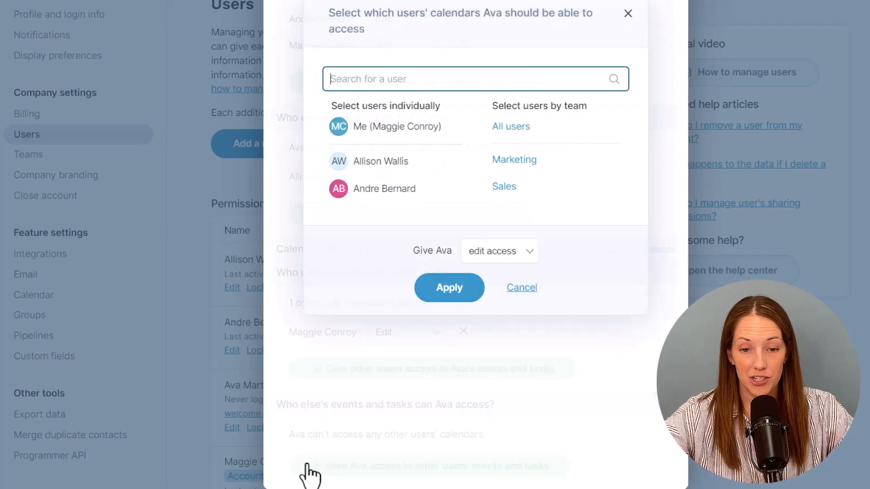
{"action": "left_click", "coordinate": [411, 132]}
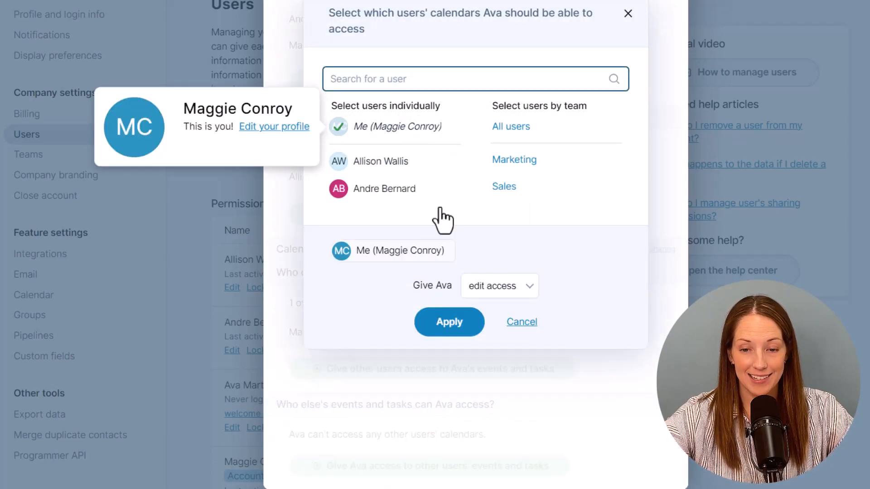
{"action": "left_click", "coordinate": [503, 289]}
{"action": "left_click", "coordinate": [503, 289]}
{"action": "left_click", "coordinate": [463, 330]}
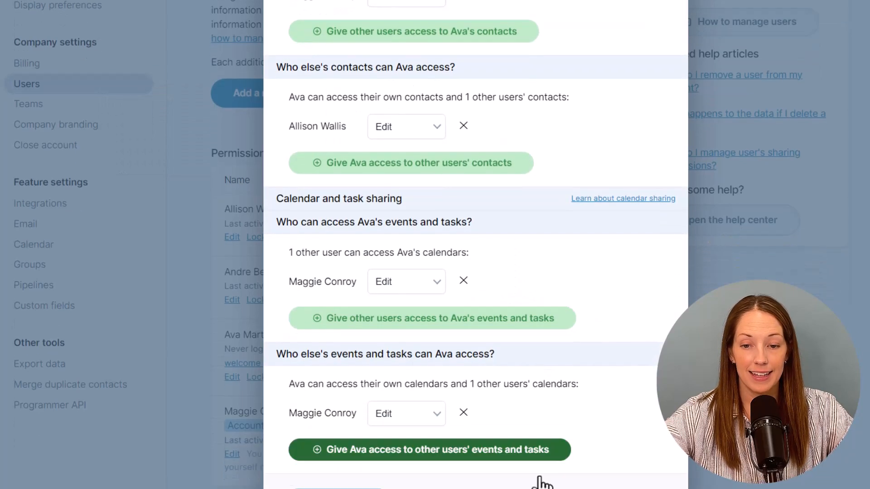
{"action": "scroll", "coordinate": [407, 472], "scroll_direction": "down", "scroll_amount": 3}
{"action": "left_click", "coordinate": [373, 456]}
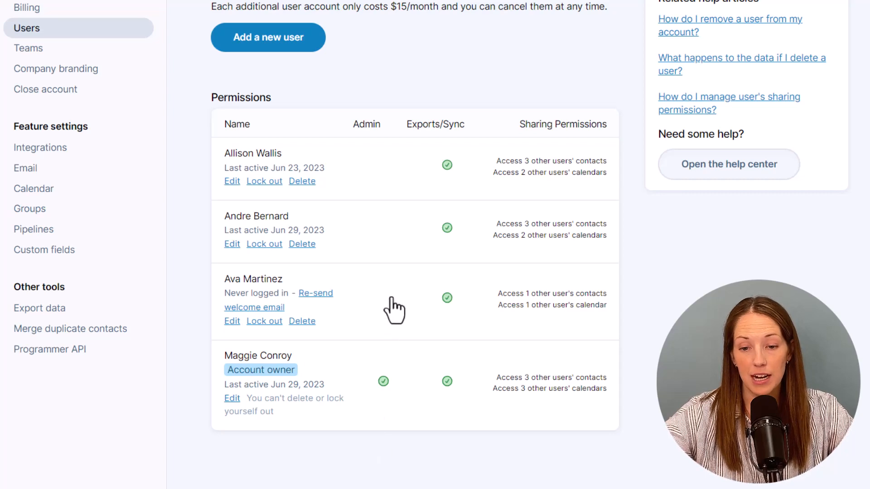
- Start deleting the first user, giving her contacts to the owner under a new old-contacts group
{"action": "left_click", "coordinate": [303, 183]}
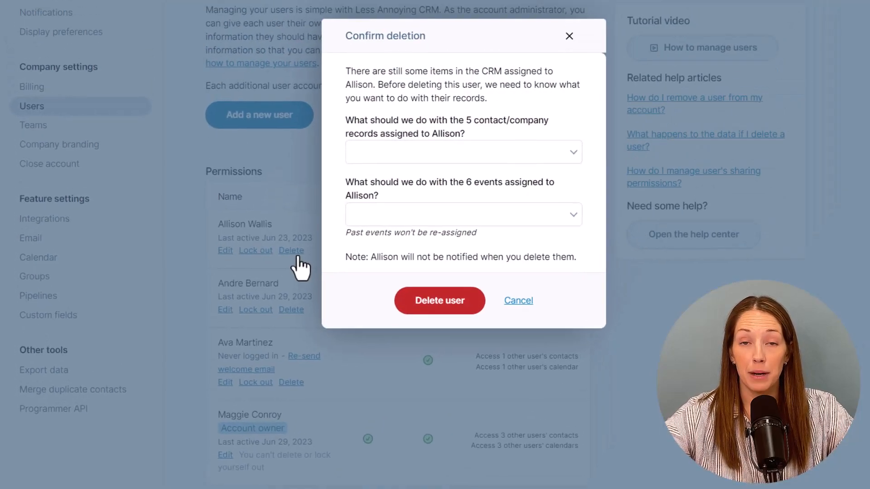
{"action": "left_click", "coordinate": [507, 85]}
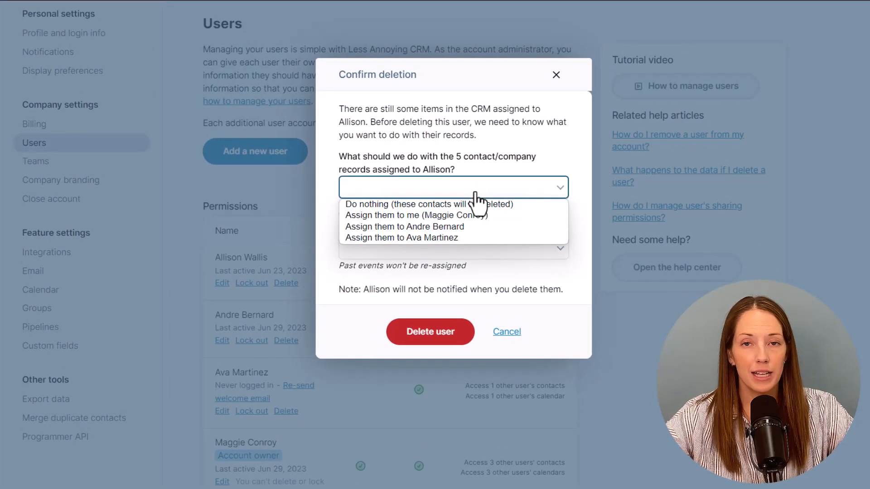
{"action": "left_click", "coordinate": [466, 216]}
{"action": "left_click", "coordinate": [344, 210]}
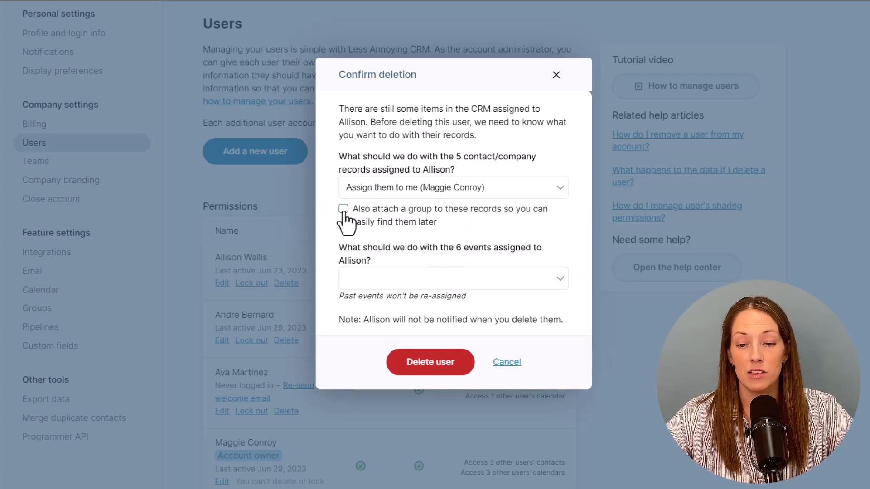
{"action": "left_click", "coordinate": [368, 261]}
{"action": "type", "text": "Al"}
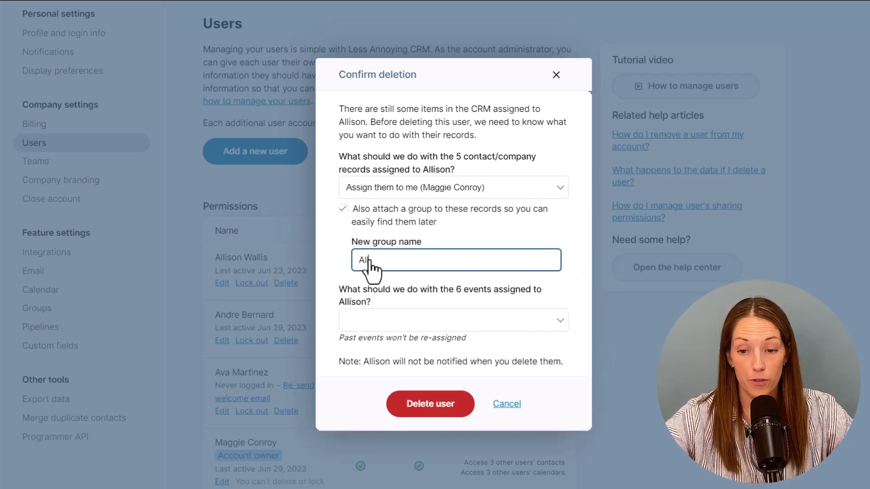
{"action": "type", "text": "lison's old contacts"}
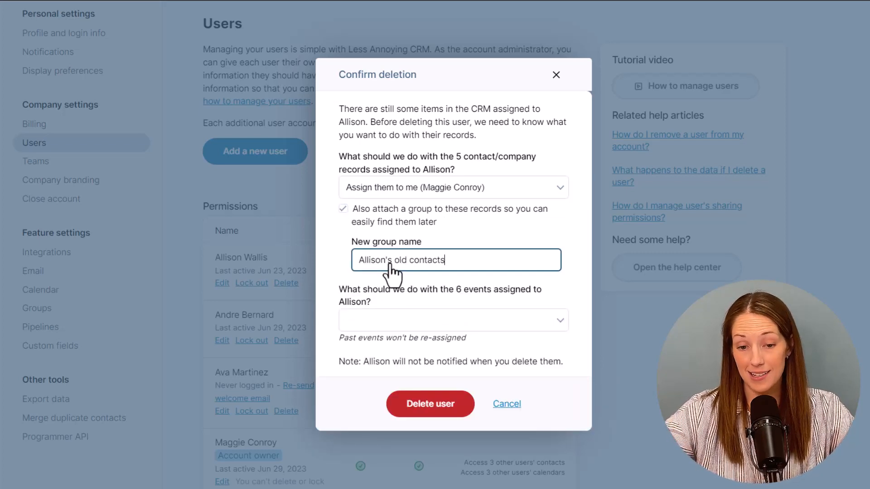
- Assign her events to the account owner and confirm deleting the user
{"action": "left_click", "coordinate": [394, 322]}
{"action": "left_click", "coordinate": [397, 348]}
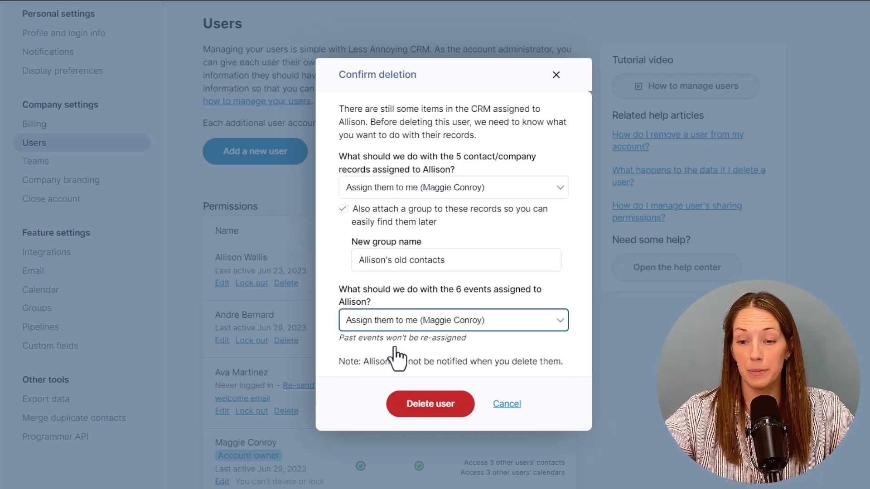
{"action": "left_click", "coordinate": [410, 405]}
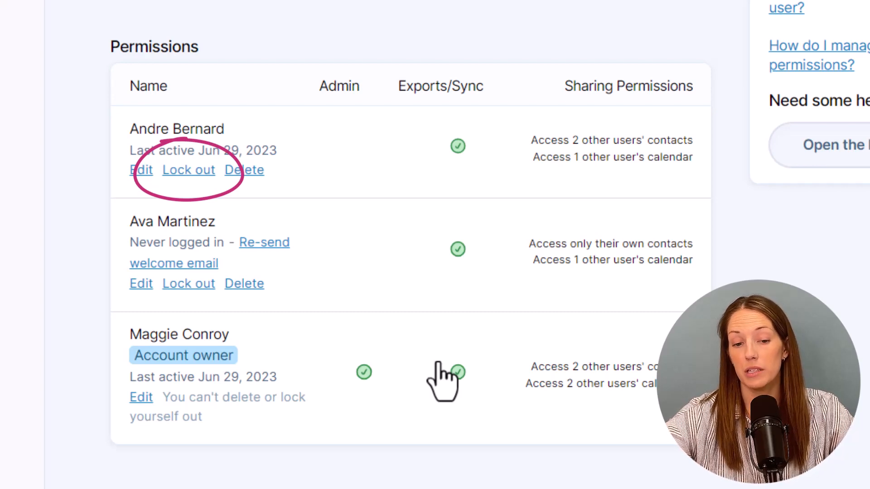
- Temporarily lock out the first remaining user
{"action": "left_click", "coordinate": [195, 170]}
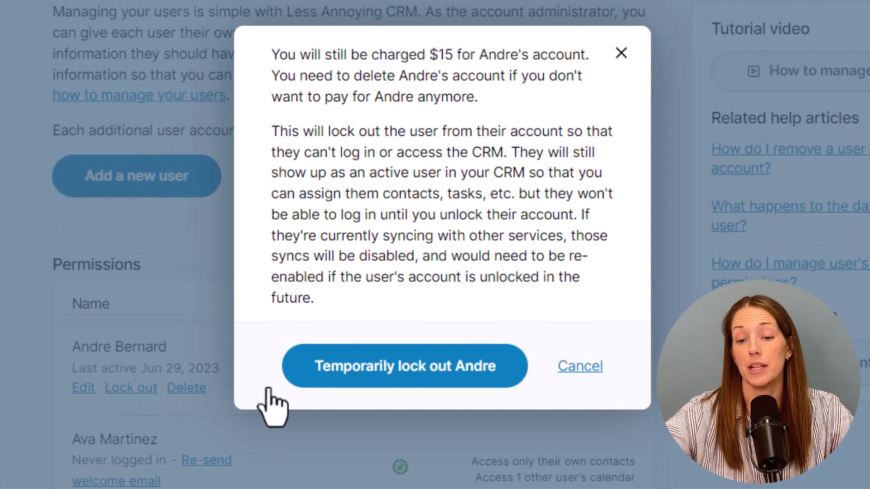
{"action": "left_click", "coordinate": [292, 393]}
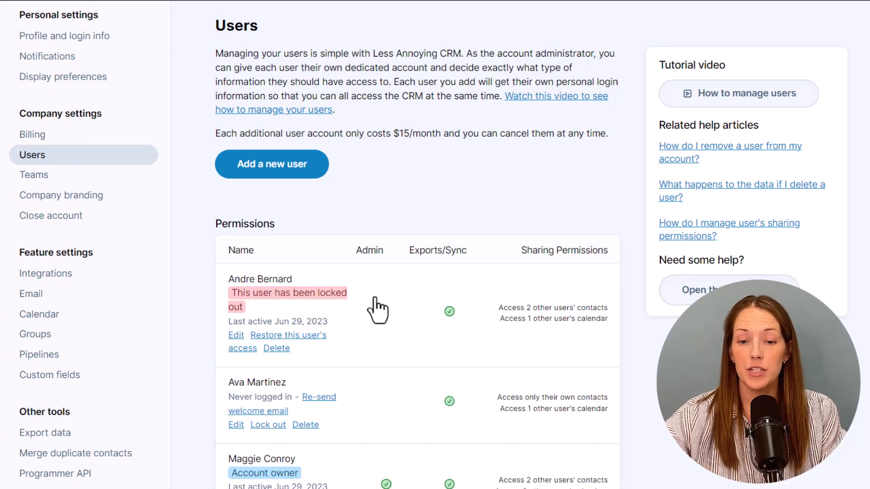
{"action": "left_click", "coordinate": [321, 164]}
- Re-add the deleted user by name and reactivate her old account with its contacts and settings
{"action": "type", "text": "Al"}
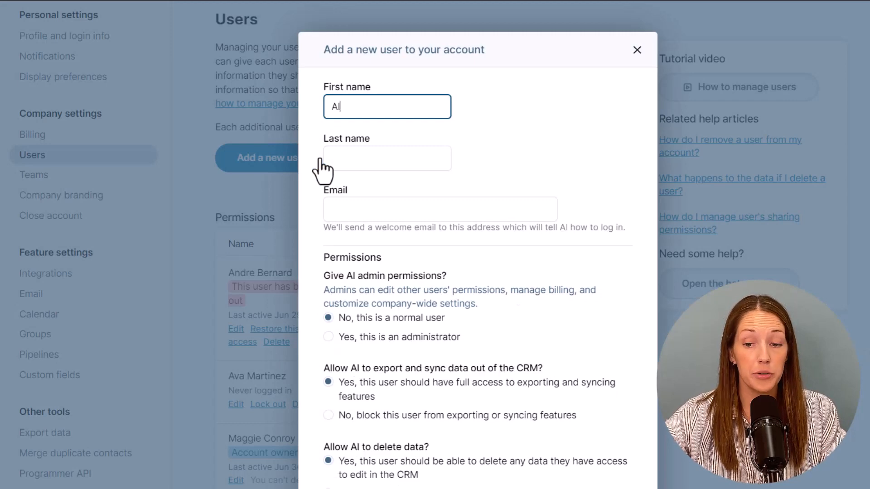
{"action": "type", "text": "lison"}
{"action": "key", "text": "Tab"}
{"action": "type", "text": "W"}
{"action": "key", "text": "Tab"}
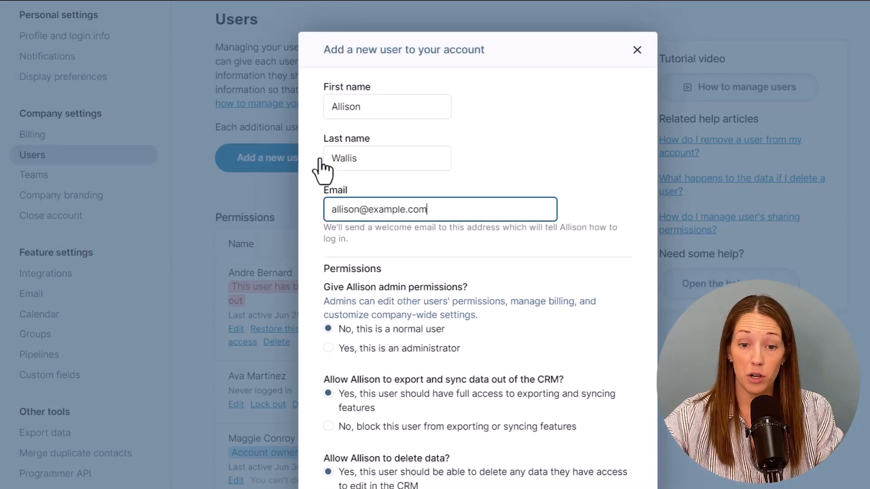
{"action": "left_click", "coordinate": [462, 472]}
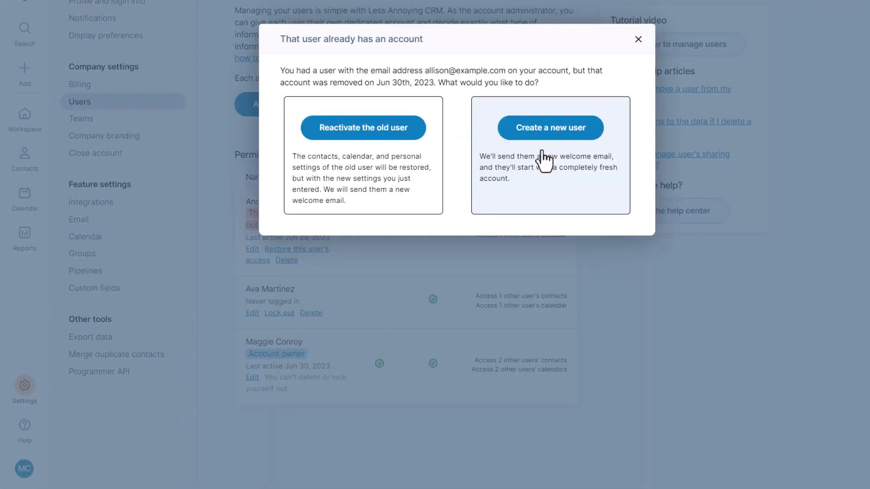
{"action": "left_click", "coordinate": [416, 135]}
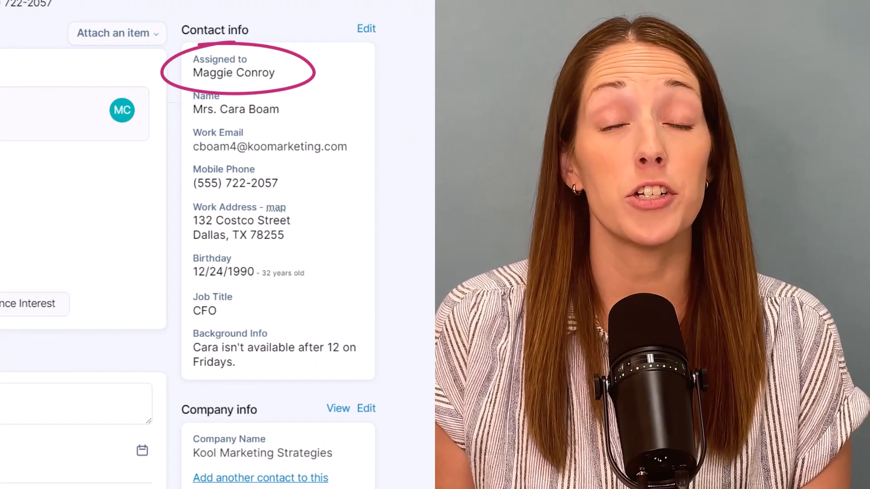
- Reassign the Kool Marketing Strategies CFO contact to the restored user
{"action": "left_click", "coordinate": [361, 31]}
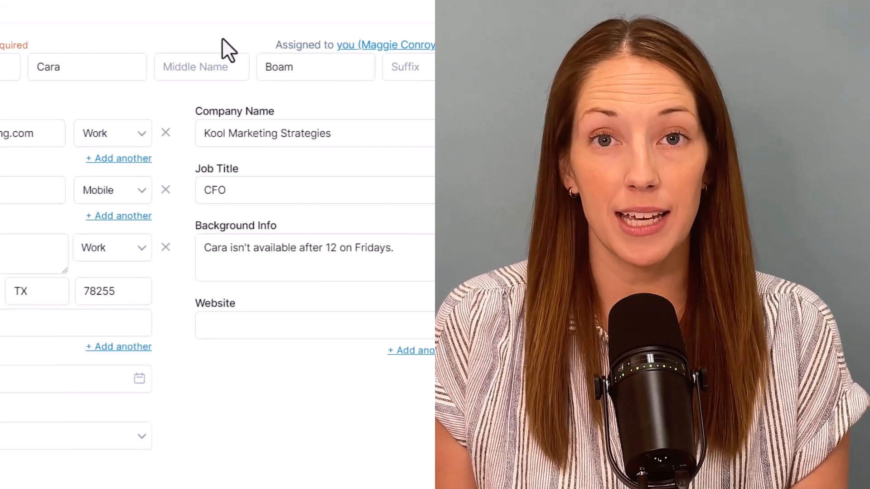
{"action": "left_click", "coordinate": [393, 48]}
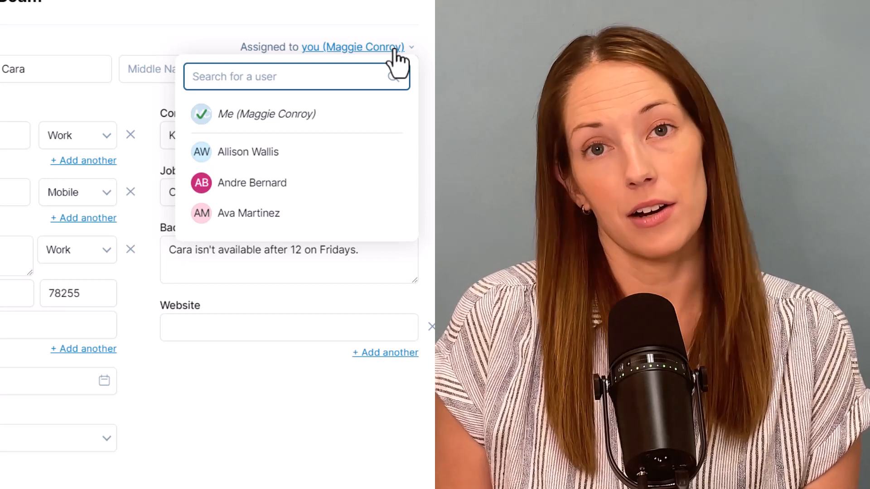
{"action": "left_click", "coordinate": [388, 154]}
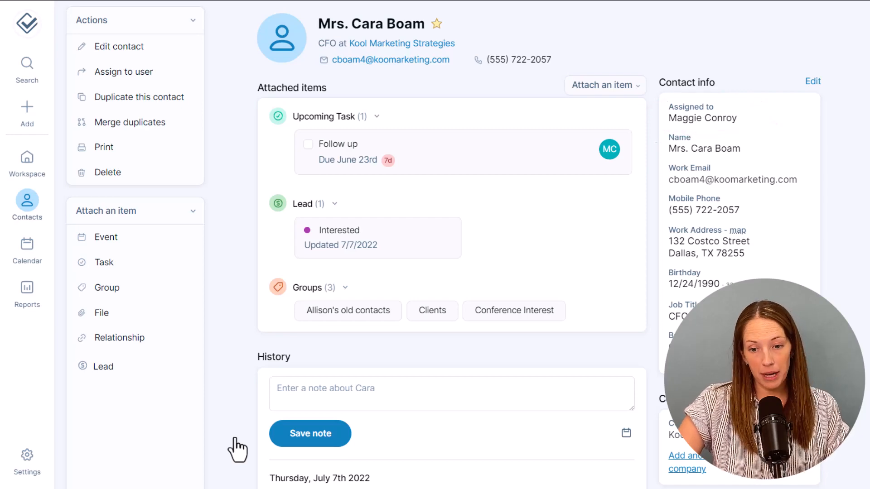
- Open the second user's edit dialog and review the heading about contacts they can access
{"action": "left_click", "coordinate": [29, 465]}
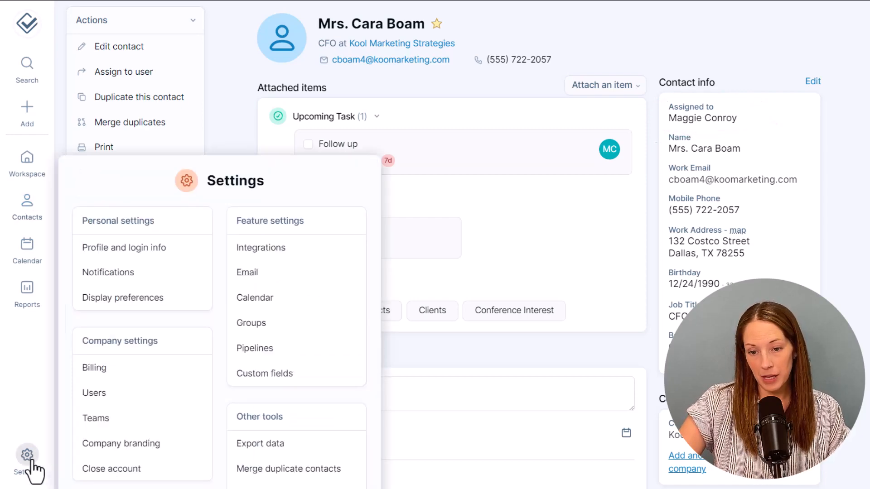
{"action": "left_click", "coordinate": [165, 392]}
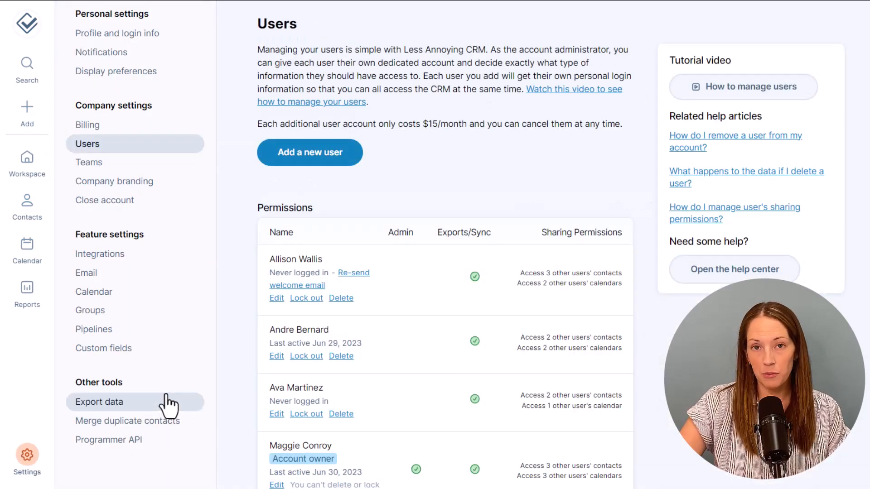
{"action": "left_click", "coordinate": [277, 357]}
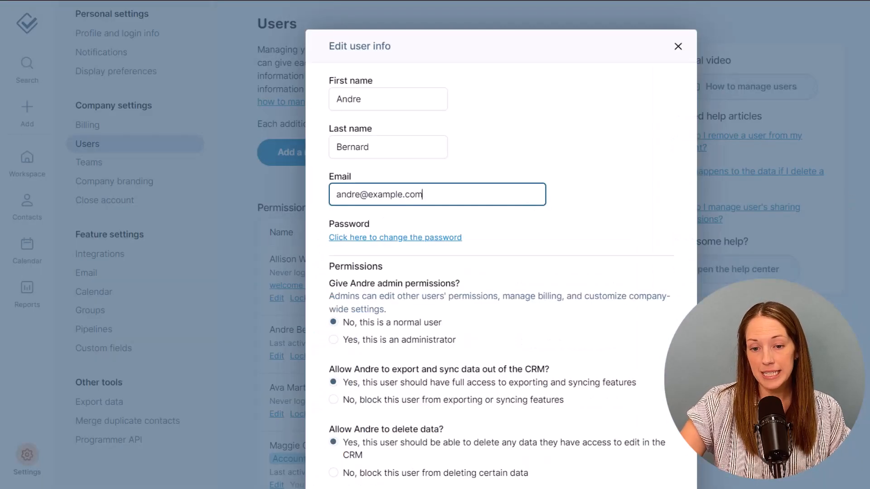
{"action": "scroll", "coordinate": [501, 244], "scroll_direction": "down", "scroll_amount": 9}
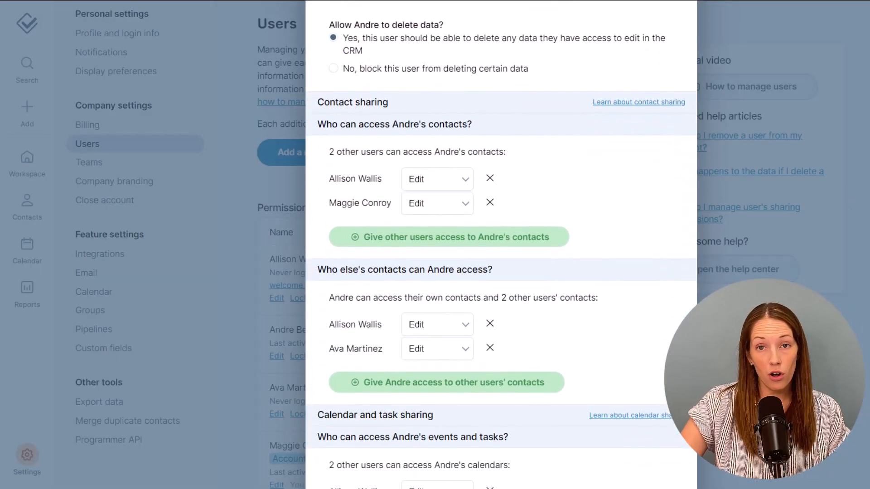
{"action": "scroll", "coordinate": [500, 245], "scroll_direction": "down", "scroll_amount": 1}
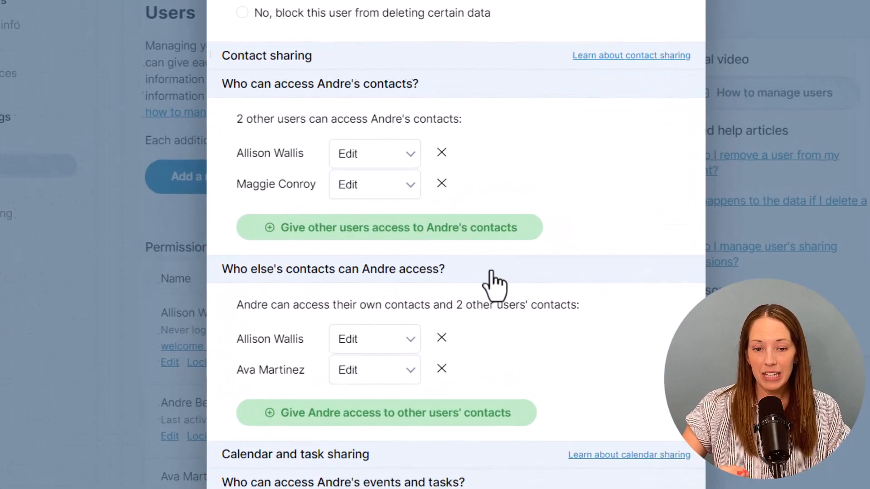
{"action": "left_click_drag", "start_coordinate": [496, 227], "coordinate": [347, 227]}
{"action": "left_click_drag", "start_coordinate": [248, 277], "coordinate": [211, 277]}
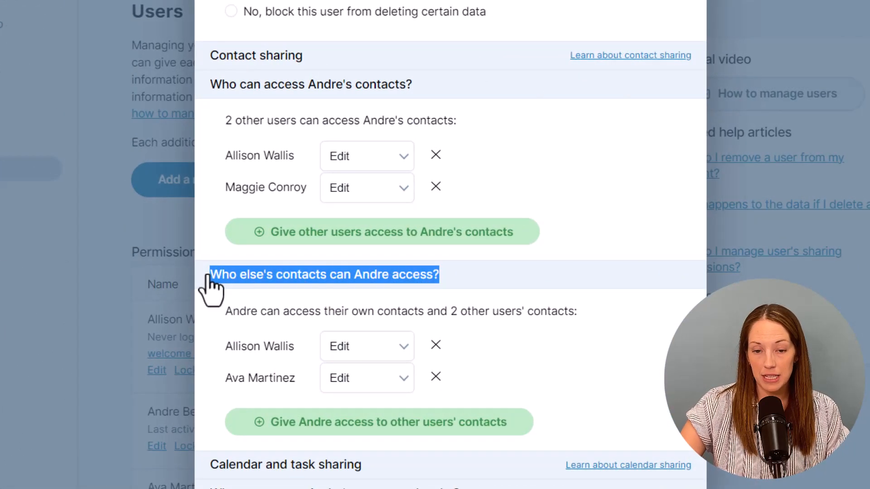
- Grant this user access to the account owner's contacts
{"action": "left_click", "coordinate": [241, 426]}
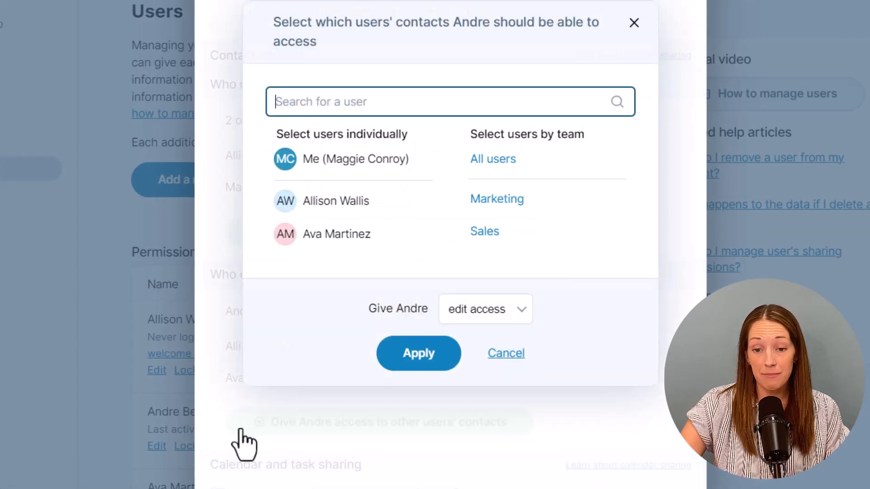
{"action": "left_click", "coordinate": [337, 165]}
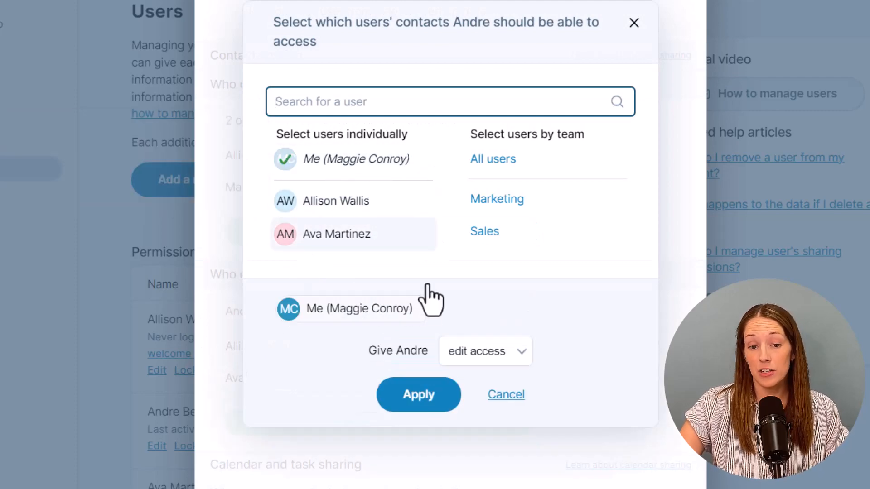
{"action": "left_click", "coordinate": [431, 404]}
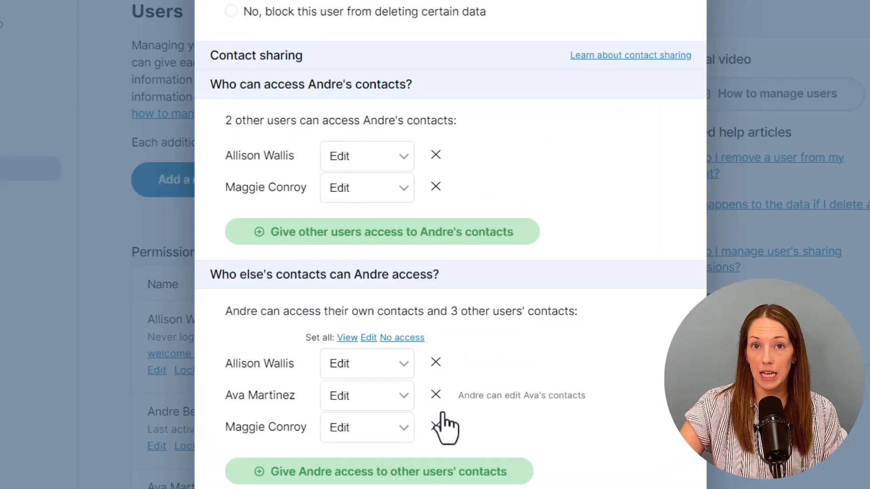
{"action": "left_click_drag", "start_coordinate": [458, 428], "coordinate": [627, 438]}
{"action": "left_click", "coordinate": [627, 441]}
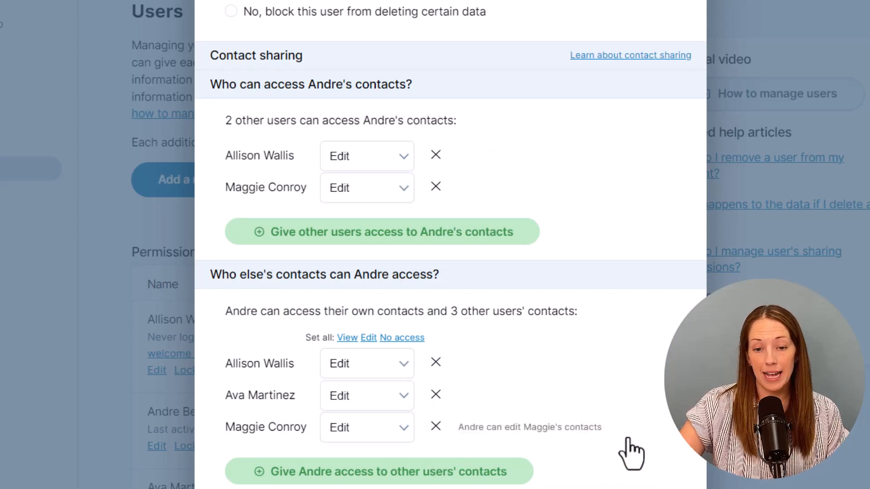
- Lower that access to view only, then remove access to your contacts entirely
{"action": "left_click", "coordinate": [407, 436]}
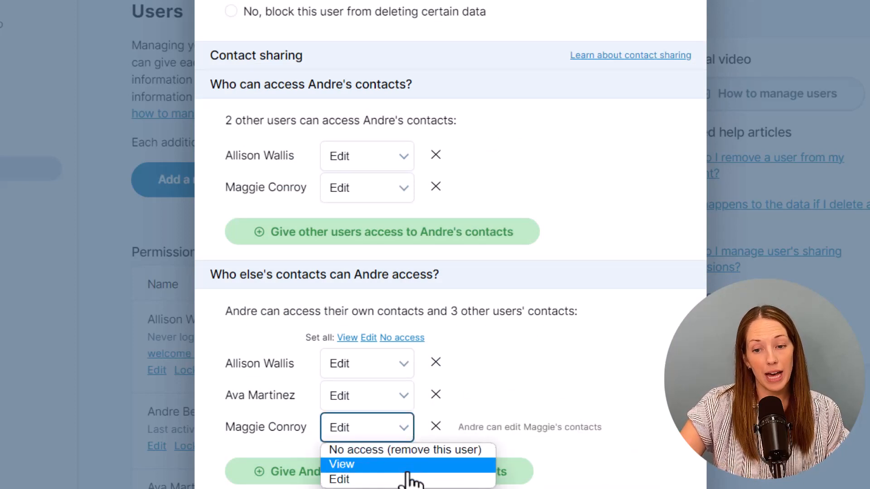
{"action": "left_click", "coordinate": [408, 464]}
{"action": "left_click_drag", "start_coordinate": [456, 431], "coordinate": [629, 433]}
{"action": "left_click", "coordinate": [629, 432]}
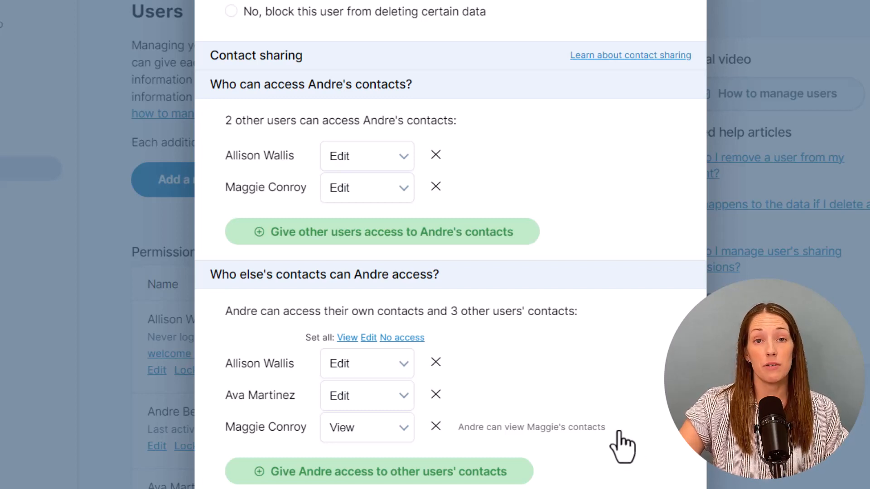
{"action": "left_click", "coordinate": [404, 429]}
{"action": "left_click", "coordinate": [407, 449]}
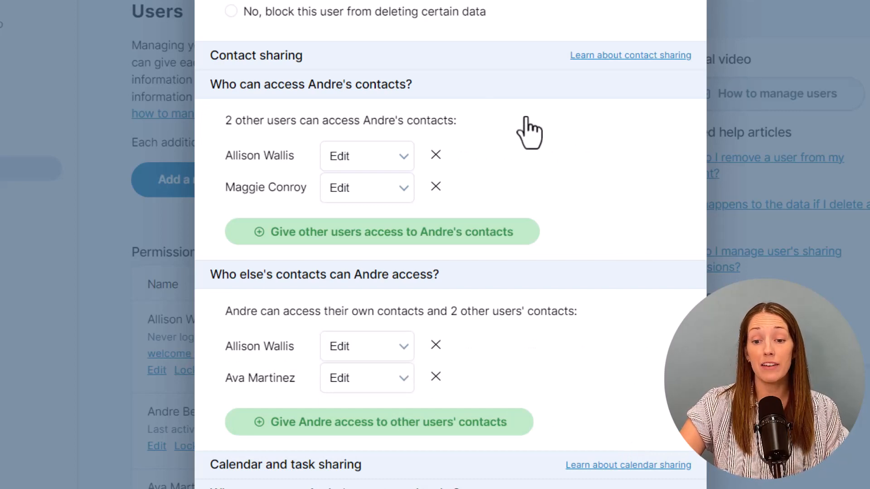
- Review the contact-access and calendar-sharing headings in the user's edit dialog
{"action": "left_click_drag", "start_coordinate": [422, 87], "coordinate": [207, 92]}
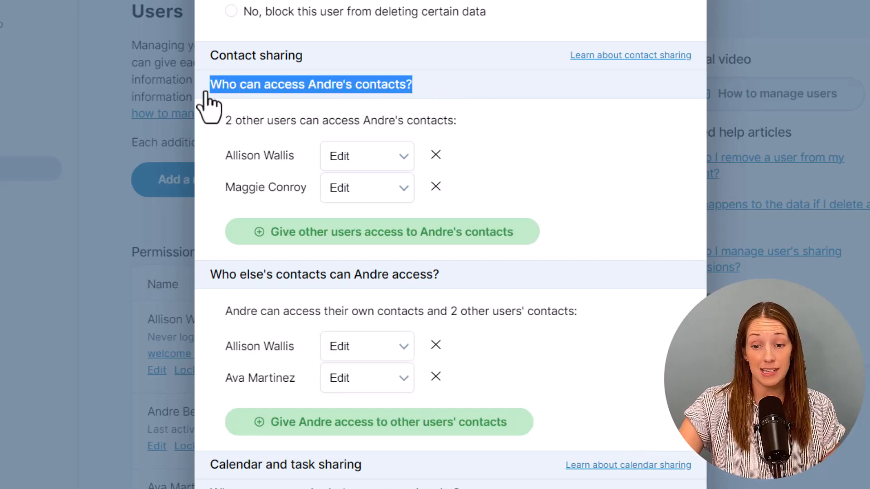
{"action": "left_click", "coordinate": [458, 95]}
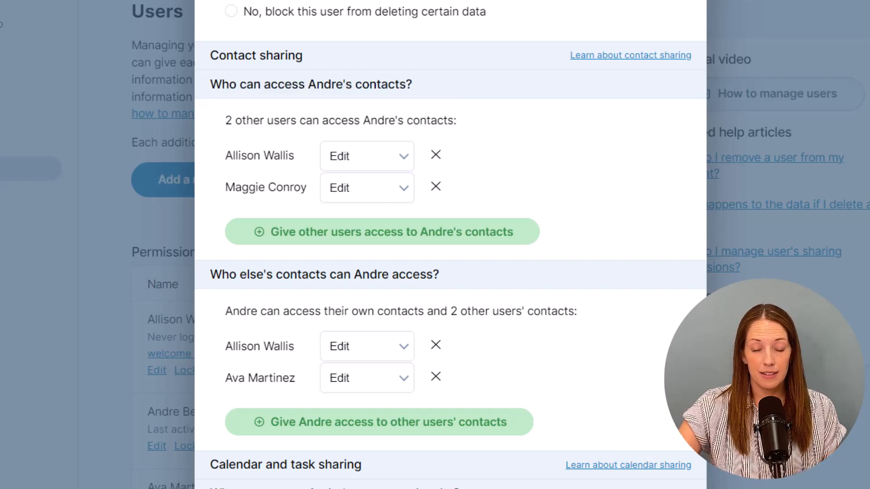
{"action": "scroll", "coordinate": [450, 245], "scroll_direction": "down", "scroll_amount": 6}
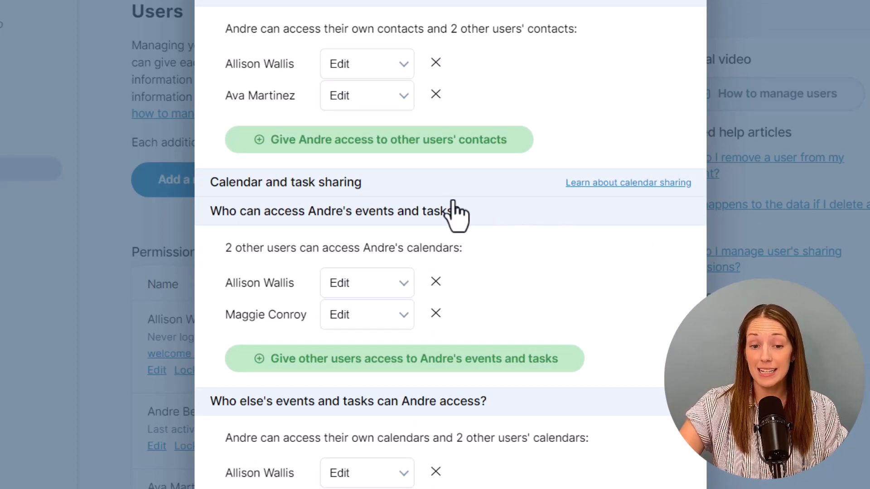
{"action": "left_click_drag", "start_coordinate": [361, 189], "coordinate": [211, 190]}
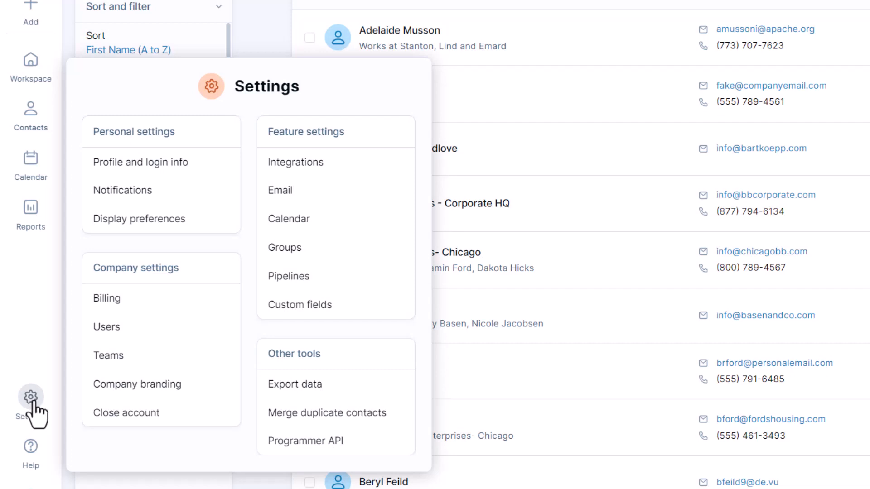
- Create a new team named Marketing containing two individually selected users
{"action": "left_click", "coordinate": [144, 363]}
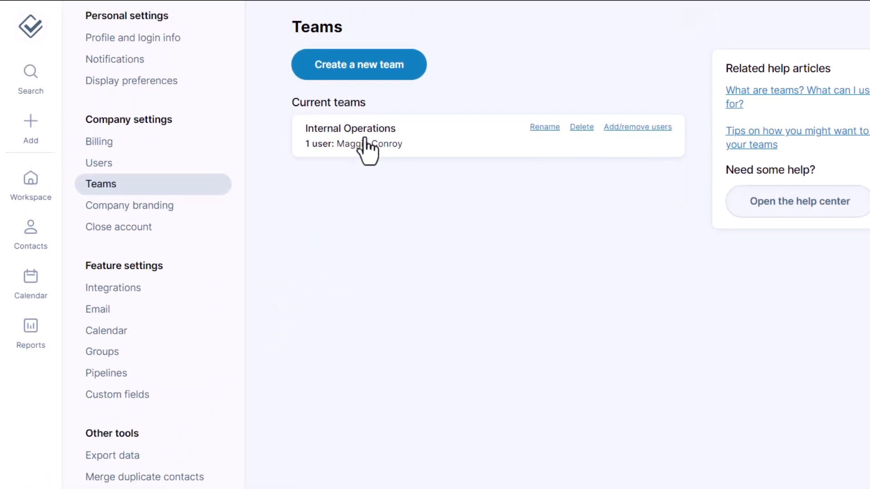
{"action": "left_click", "coordinate": [395, 77]}
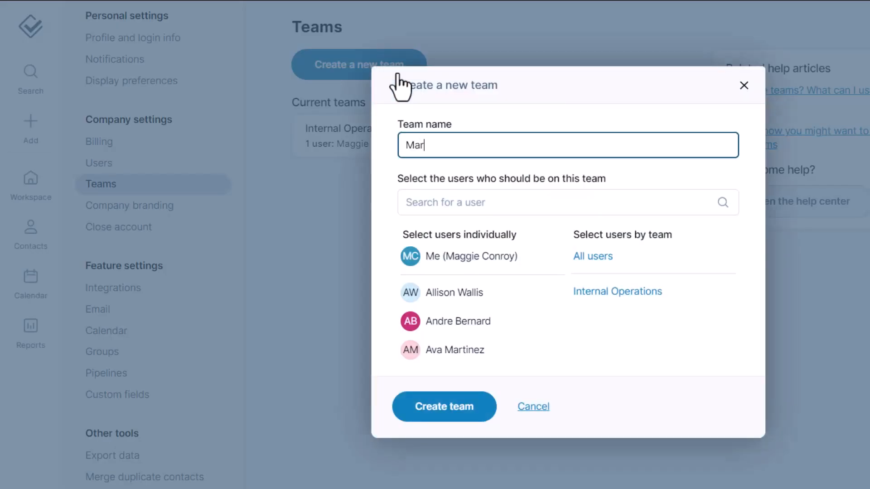
{"action": "left_click", "coordinate": [476, 293]}
{"action": "left_click", "coordinate": [481, 356]}
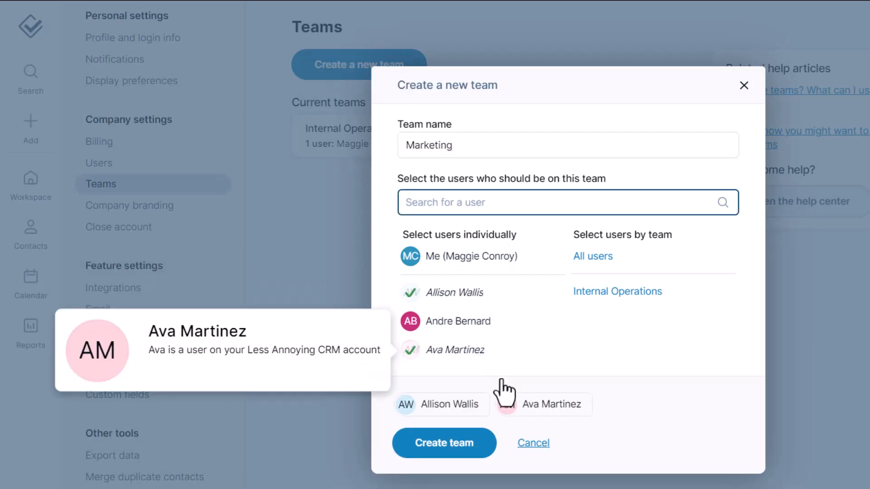
{"action": "left_click", "coordinate": [491, 458]}
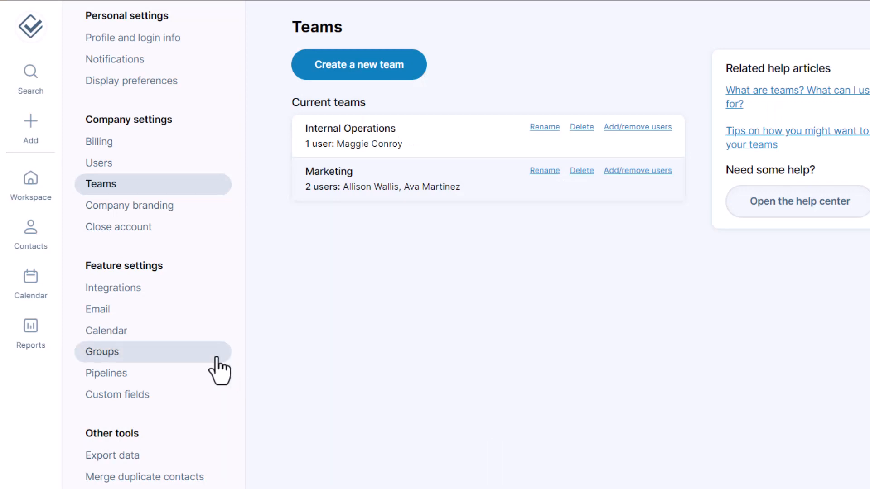
- Change the Conference Interest group's permissions from private to 'Share with specific teams' and save
{"action": "left_click", "coordinate": [202, 354]}
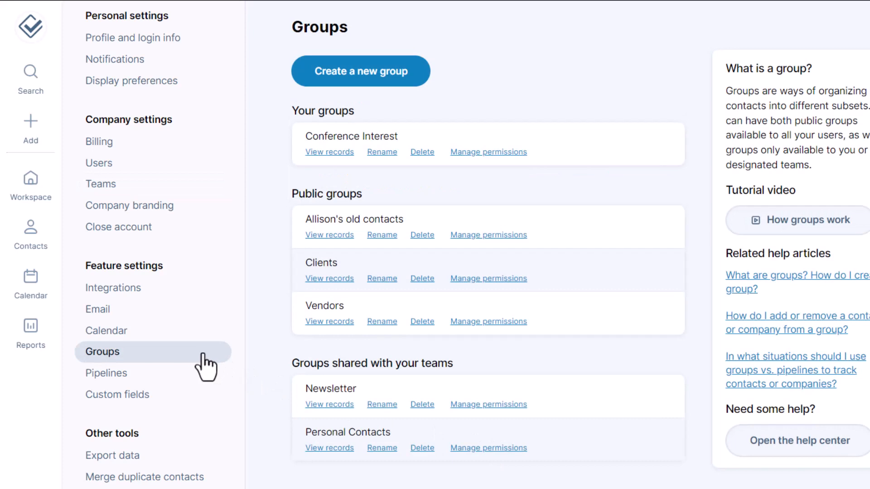
{"action": "left_click", "coordinate": [486, 154]}
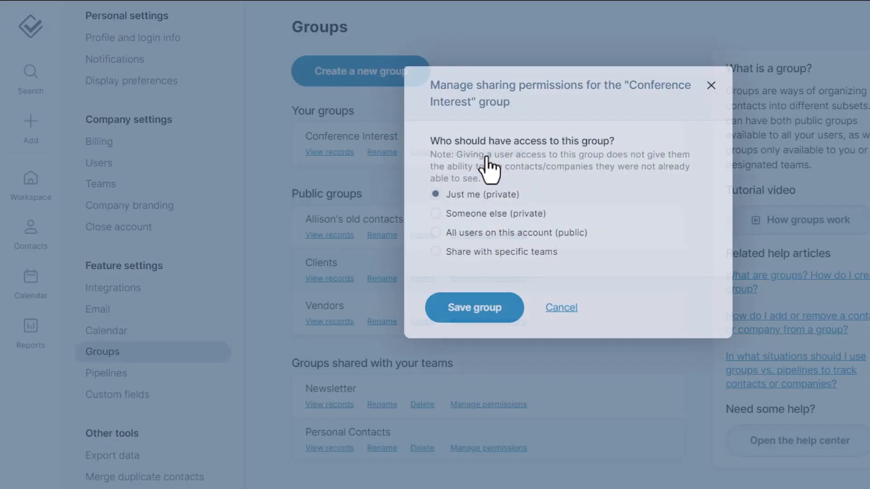
{"action": "left_click", "coordinate": [435, 252]}
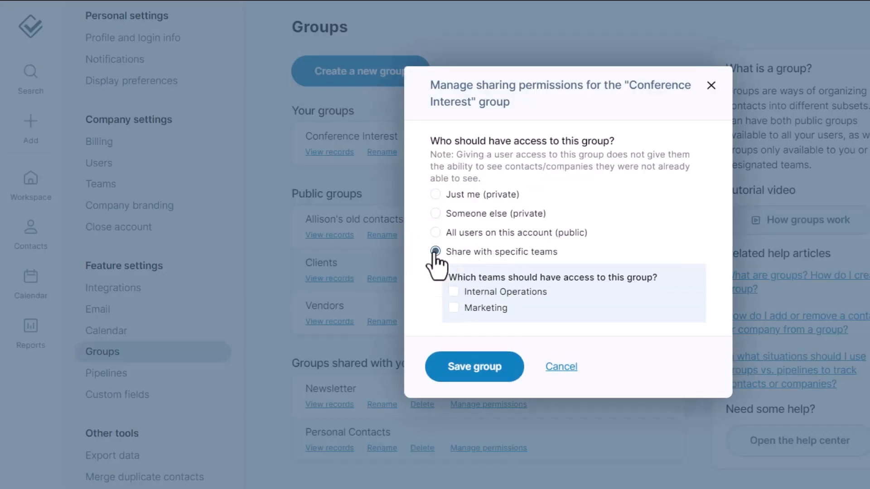
{"action": "left_click", "coordinate": [460, 380]}
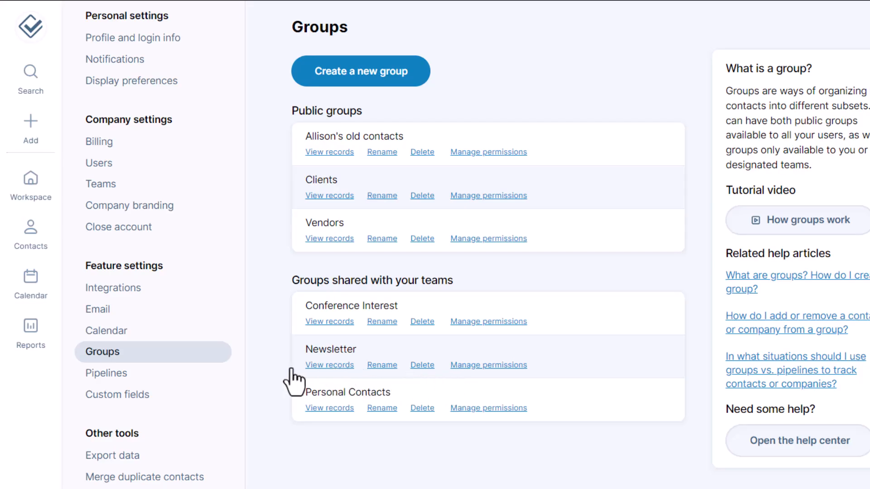
{"action": "left_click", "coordinate": [160, 381]}
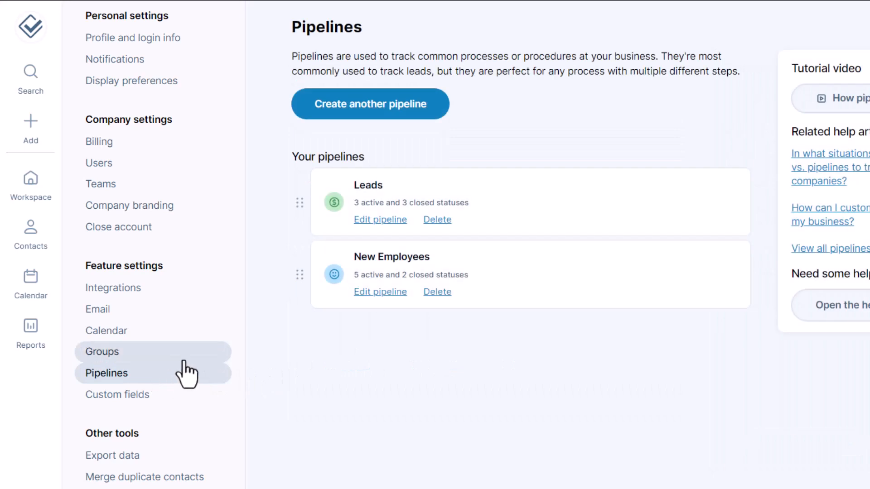
- Set the New Employees pipeline to share only with the Internal Operations team
{"action": "left_click", "coordinate": [368, 299]}
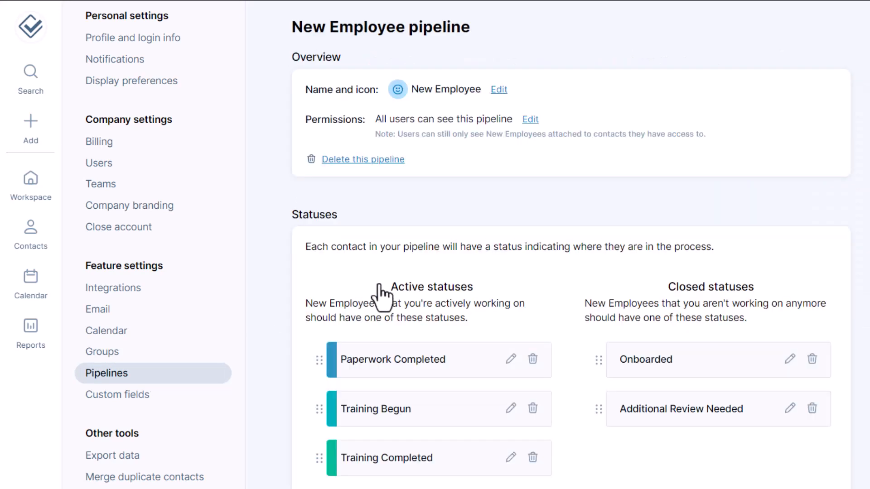
{"action": "left_click", "coordinate": [530, 120]}
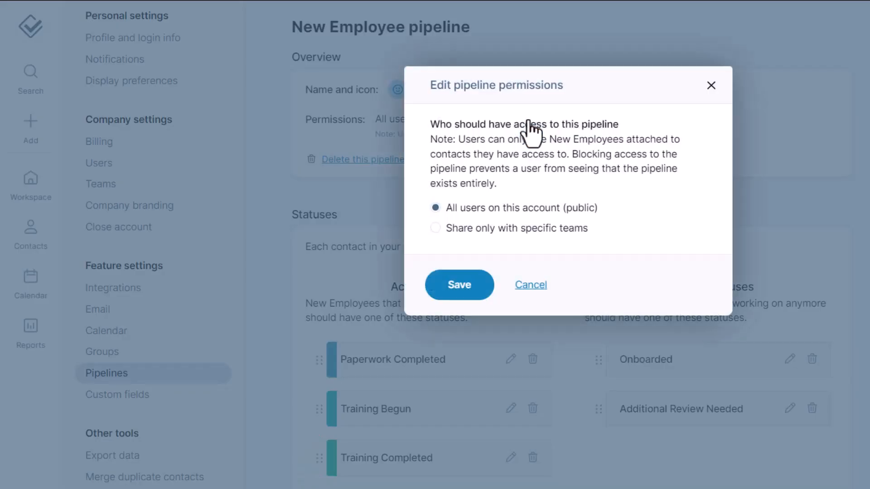
{"action": "left_click", "coordinate": [435, 228]}
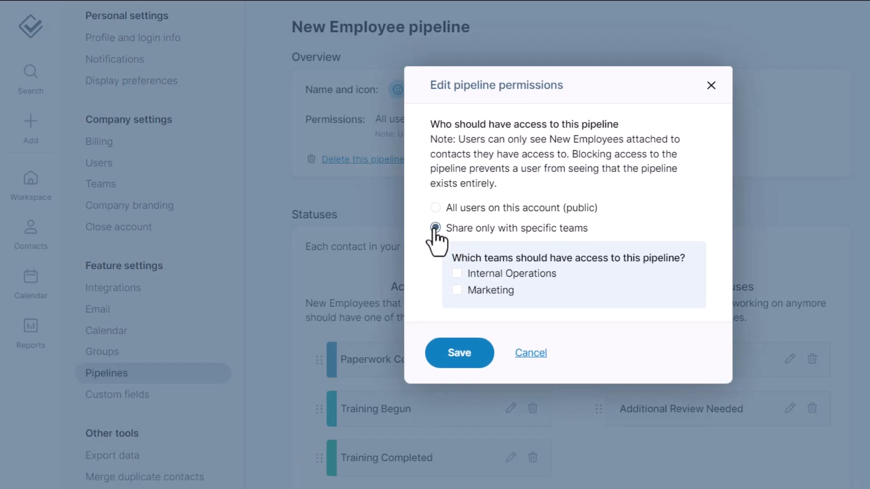
{"action": "left_click", "coordinate": [456, 274]}
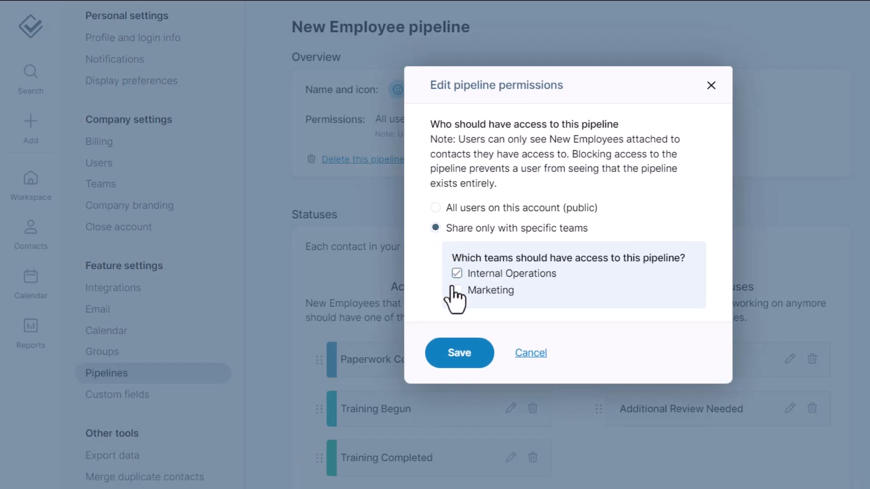
{"action": "left_click", "coordinate": [457, 360]}
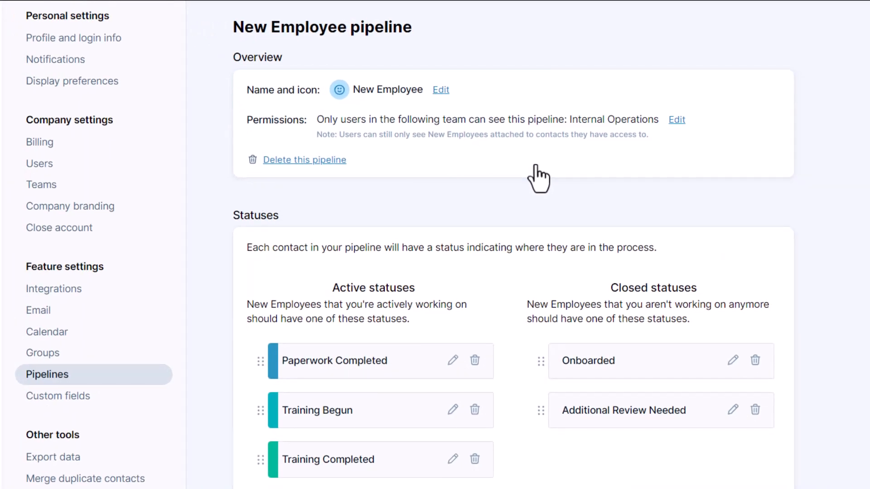
- In the user's permissions, select the Marketing team to grant edit access to both members' contacts
{"action": "left_click", "coordinate": [127, 172]}
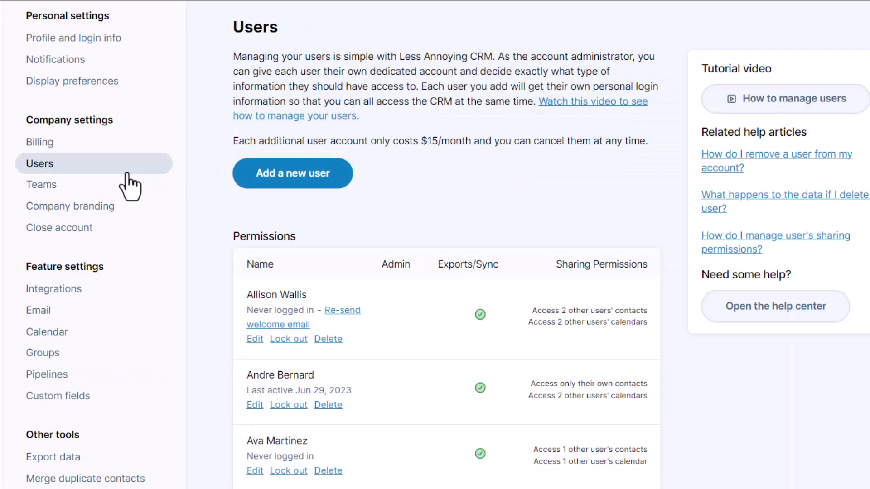
{"action": "left_click", "coordinate": [255, 404]}
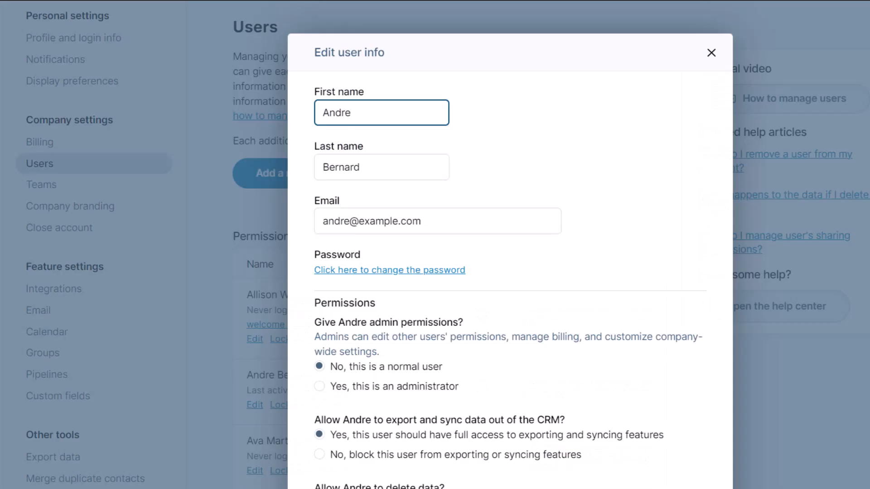
{"action": "scroll", "coordinate": [510, 253], "scroll_direction": "down", "scroll_amount": 1}
{"action": "scroll", "coordinate": [510, 245], "scroll_direction": "down", "scroll_amount": 6}
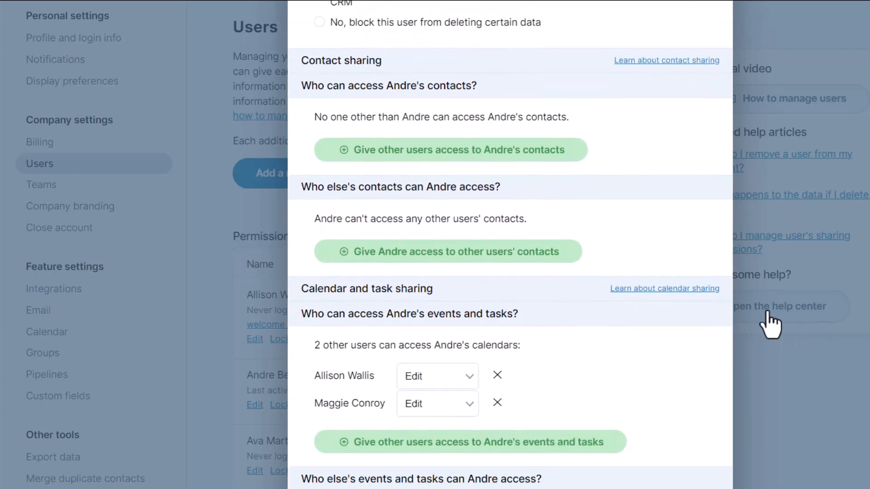
{"action": "left_click", "coordinate": [531, 260]}
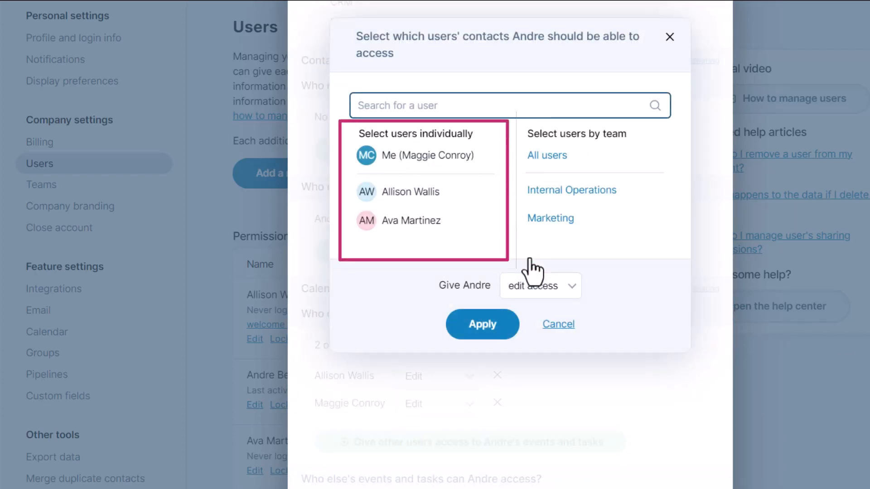
{"action": "left_click", "coordinate": [546, 228]}
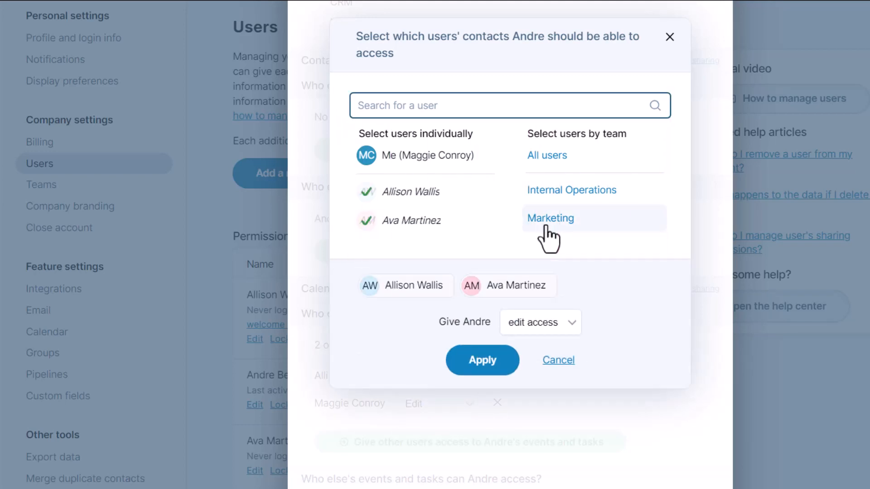
{"action": "left_click", "coordinate": [499, 370]}
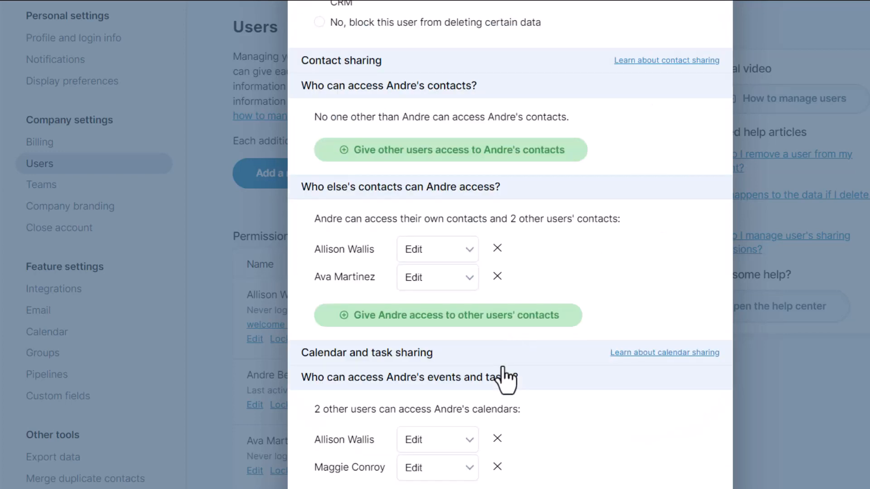